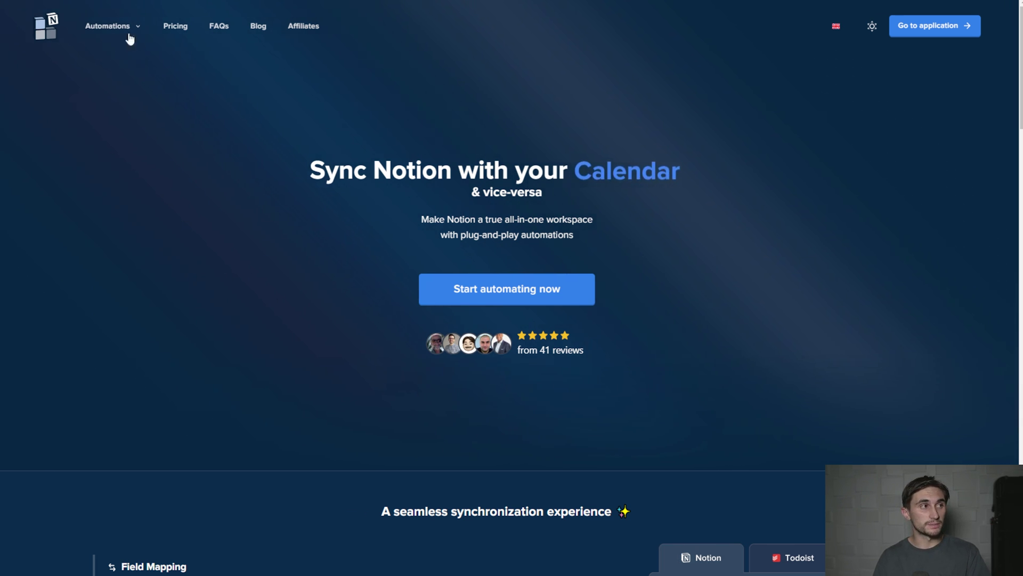
# - Go to the pricing section and highlight the Solo plan's $7/month price
pyautogui.click(176, 28)
pyautogui.scroll(3, 322, 257)
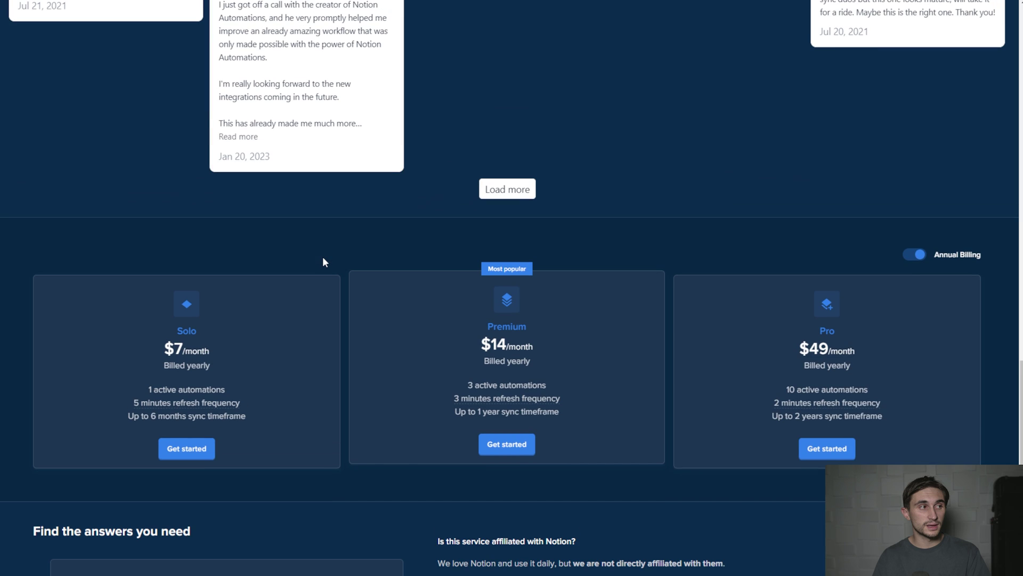
pyautogui.scroll(-3, 322, 257)
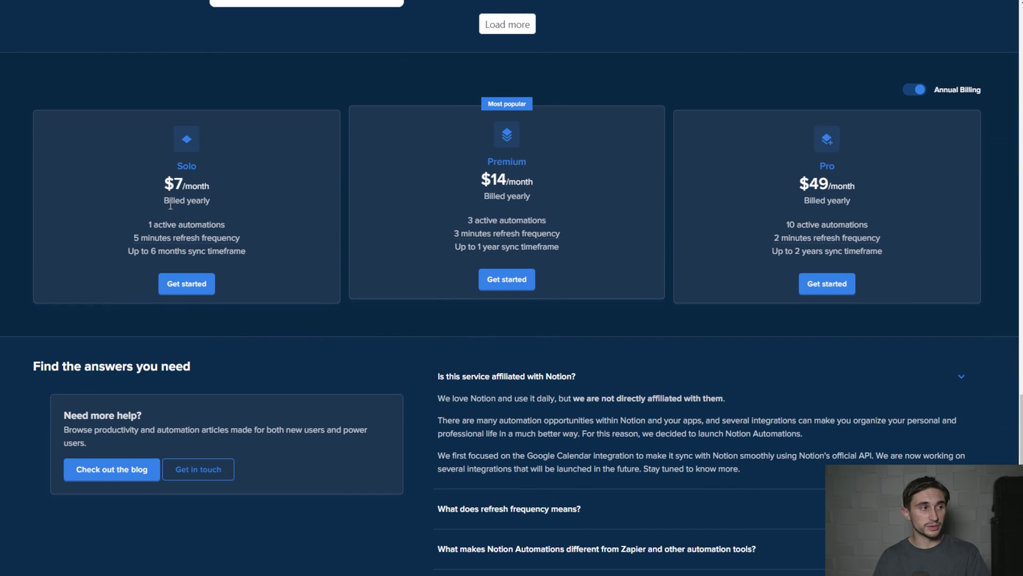
pyautogui.moveTo(184, 181); pyautogui.dragTo(216, 200)
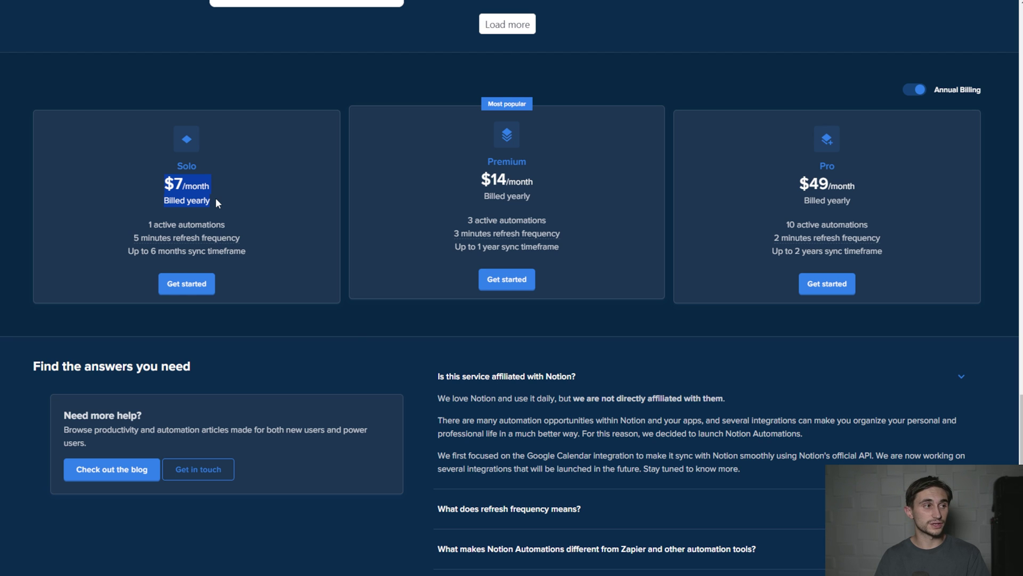
pyautogui.click(216, 201)
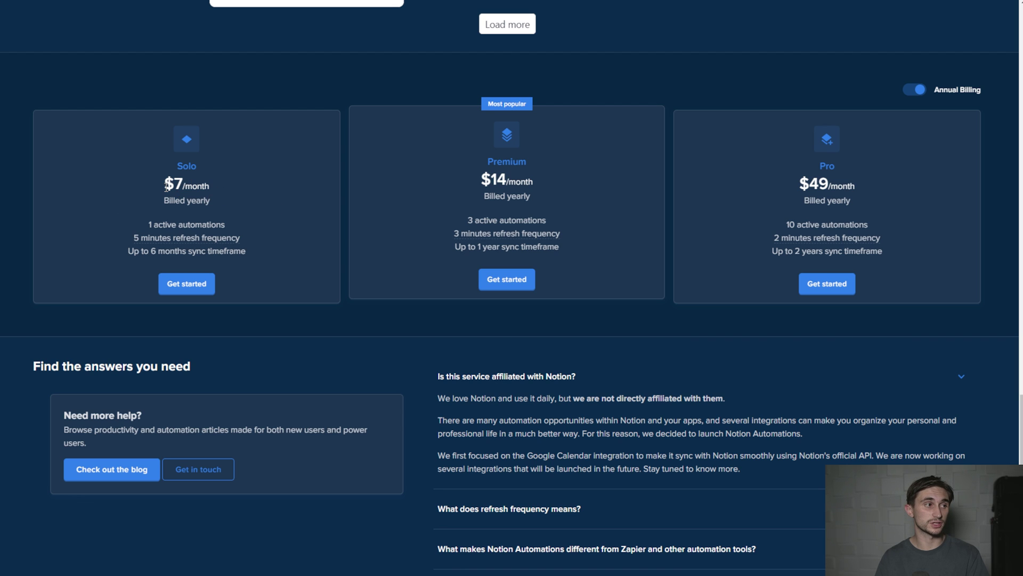
pyautogui.moveTo(163, 187); pyautogui.dragTo(224, 207)
pyautogui.click(248, 205)
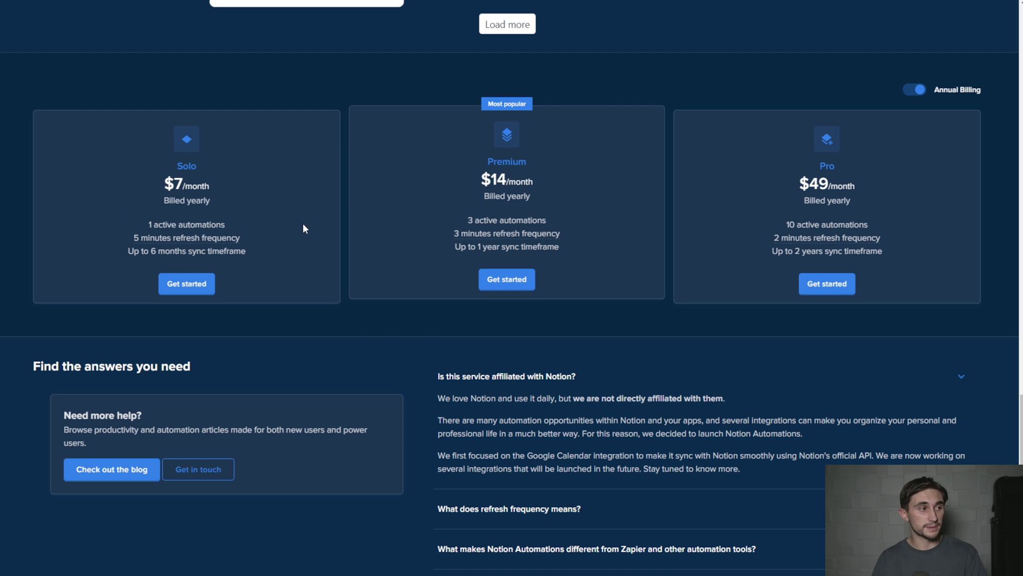
# - Highlight the Premium $14 and Pro $49 prices along with each plan's features
pyautogui.moveTo(465, 219); pyautogui.dragTo(566, 252)
pyautogui.click(574, 218)
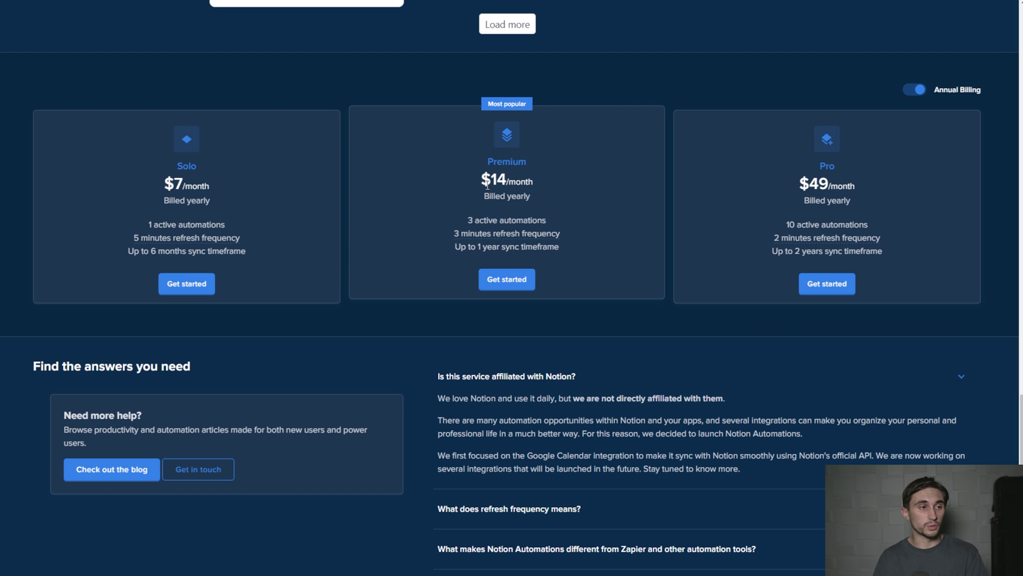
pyautogui.moveTo(482, 178); pyautogui.dragTo(535, 183)
pyautogui.click(552, 192)
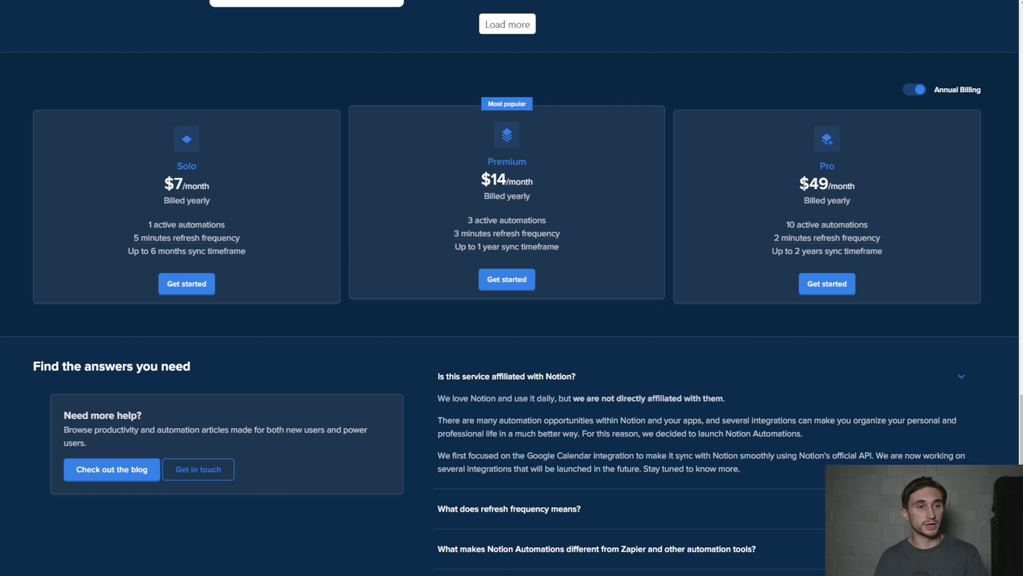
pyautogui.moveTo(799, 181); pyautogui.dragTo(859, 187)
pyautogui.click(860, 187)
pyautogui.moveTo(451, 148); pyautogui.dragTo(887, 265)
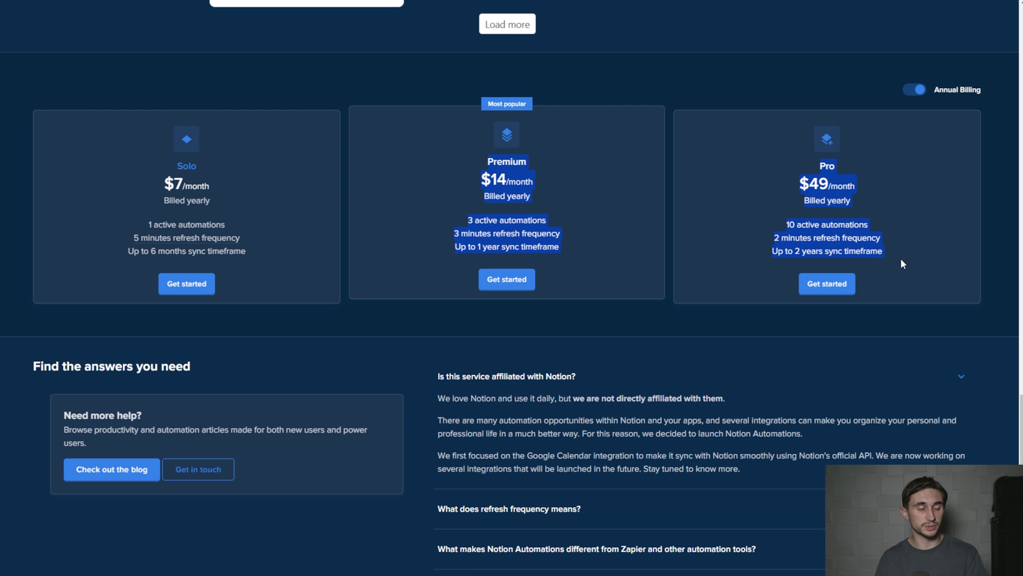
pyautogui.click(902, 264)
pyautogui.moveTo(146, 178); pyautogui.dragTo(295, 293)
pyautogui.click(296, 291)
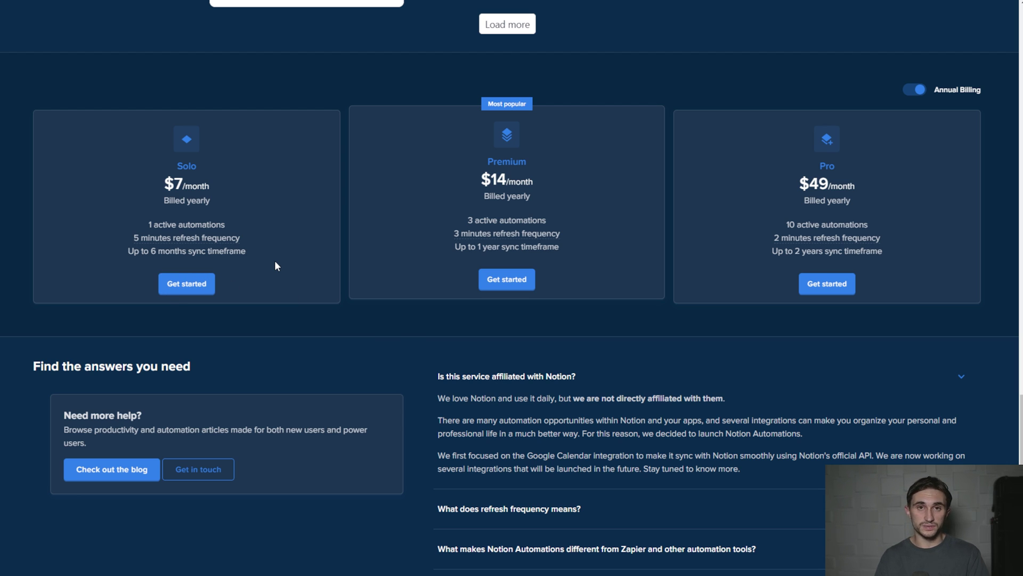
# - Launch the app via Go to application and begin a Google Calendar automation draft
pyautogui.scroll(15, 276, 262)
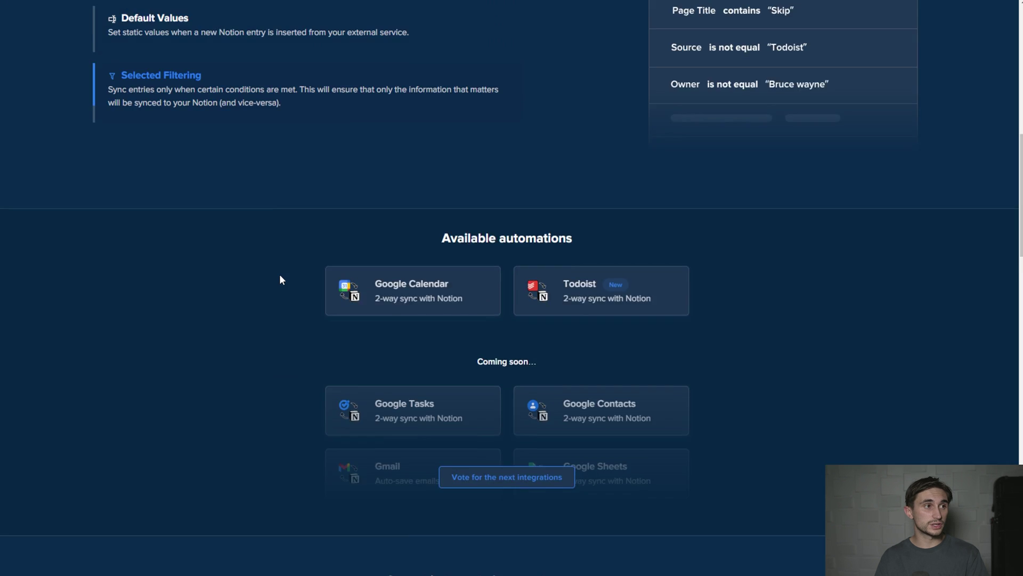
pyautogui.scroll(15, 279, 274)
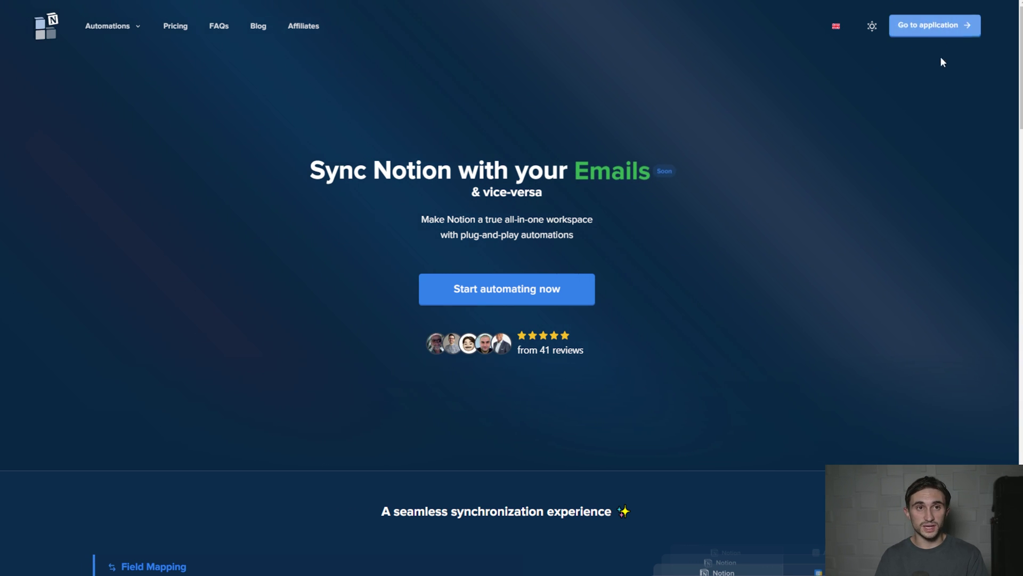
pyautogui.click(935, 25)
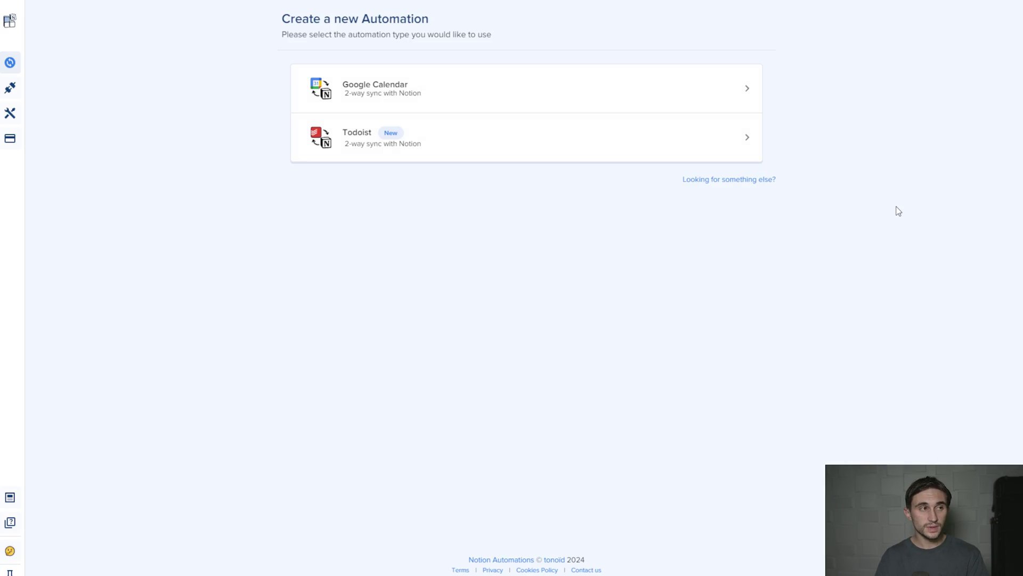
pyautogui.click(455, 89)
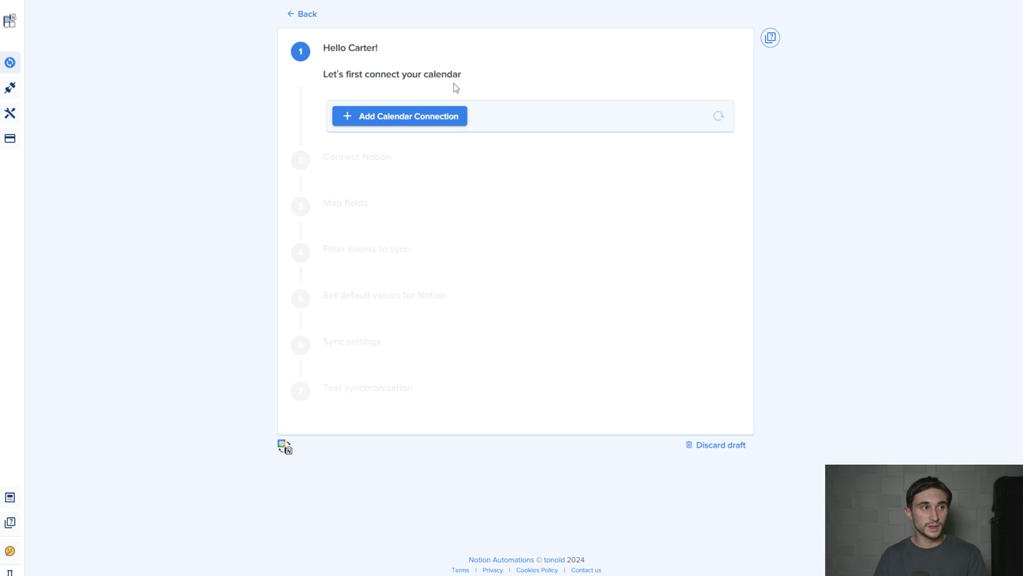
# - Add a new Google Calendar connection via Google sign-in and confirm the chosen calendar
pyautogui.click(435, 123)
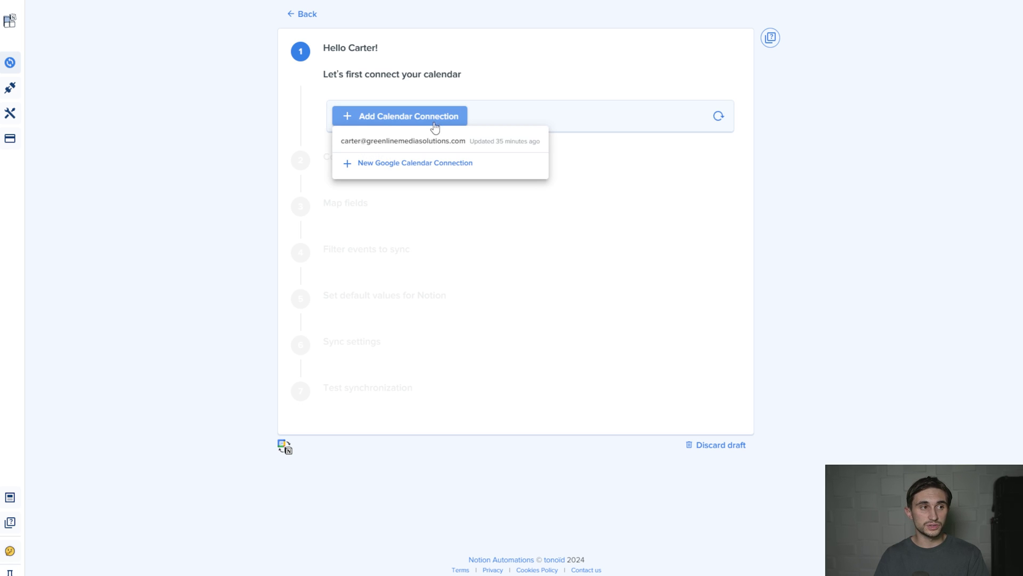
pyautogui.click(427, 164)
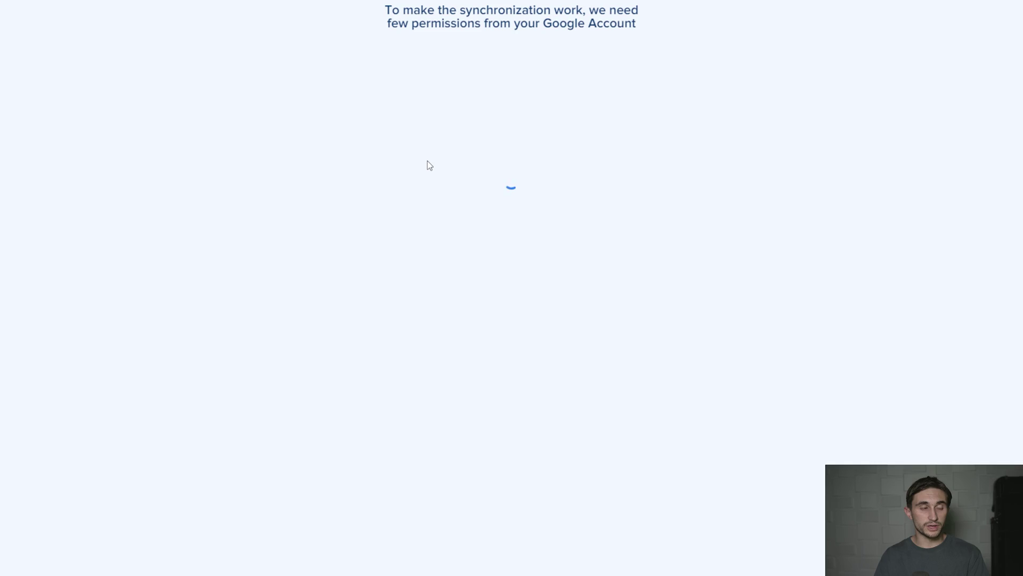
pyautogui.click(479, 153)
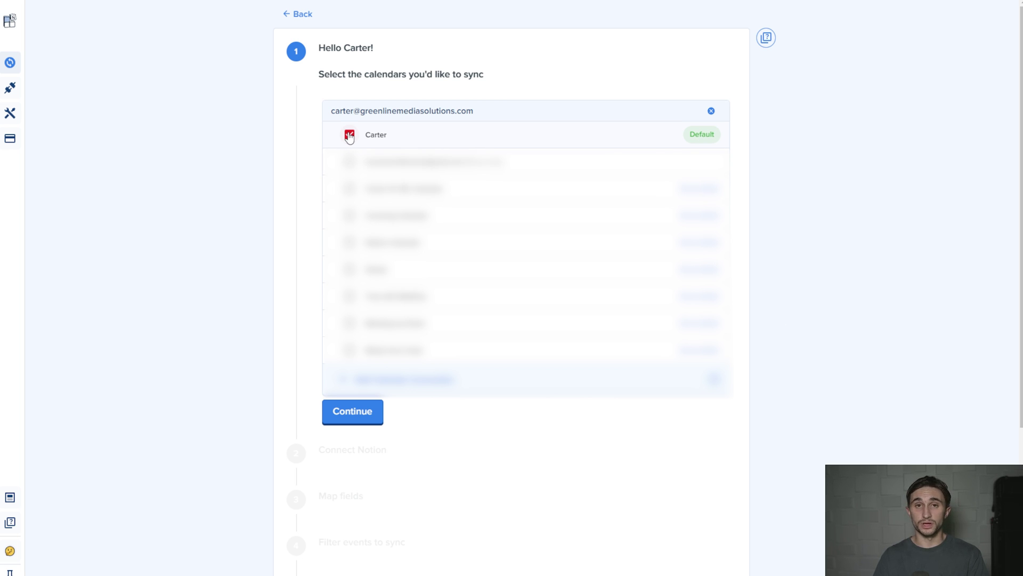
pyautogui.click(362, 421)
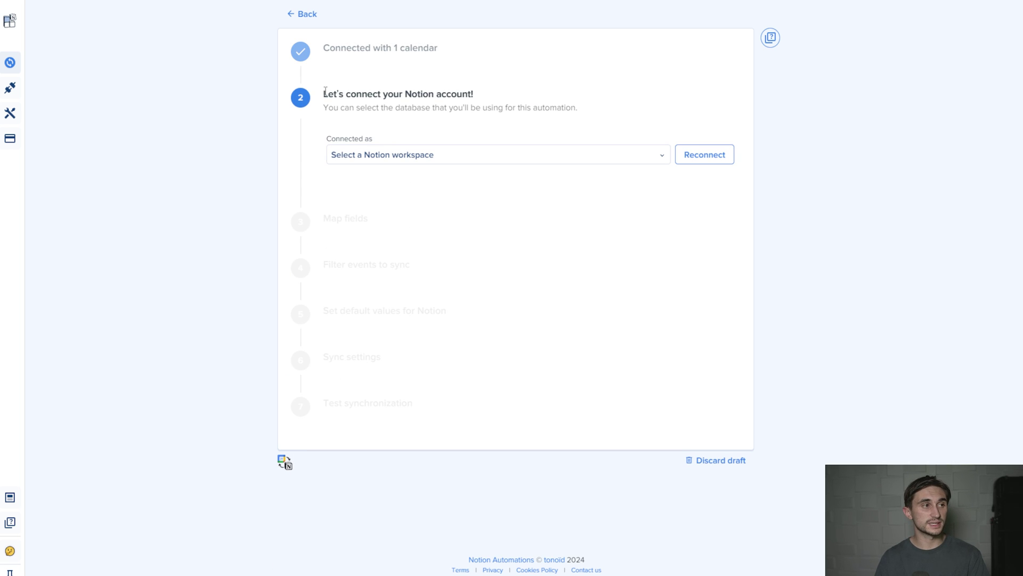
# - In the Notion account step, start a New Notion Connection from the workspace dropdown
pyautogui.moveTo(324, 89); pyautogui.dragTo(516, 102)
pyautogui.click(550, 102)
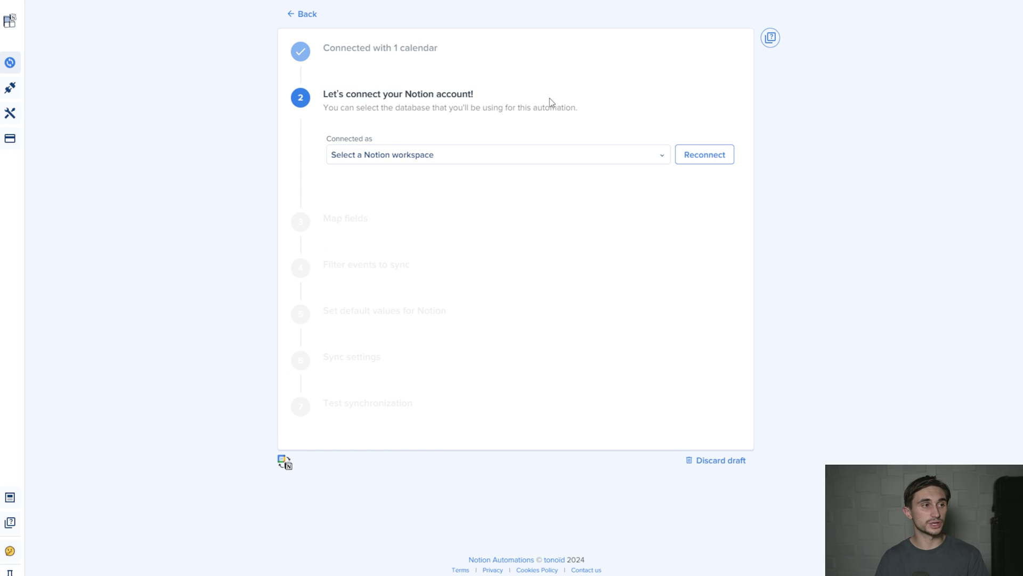
pyautogui.click(402, 161)
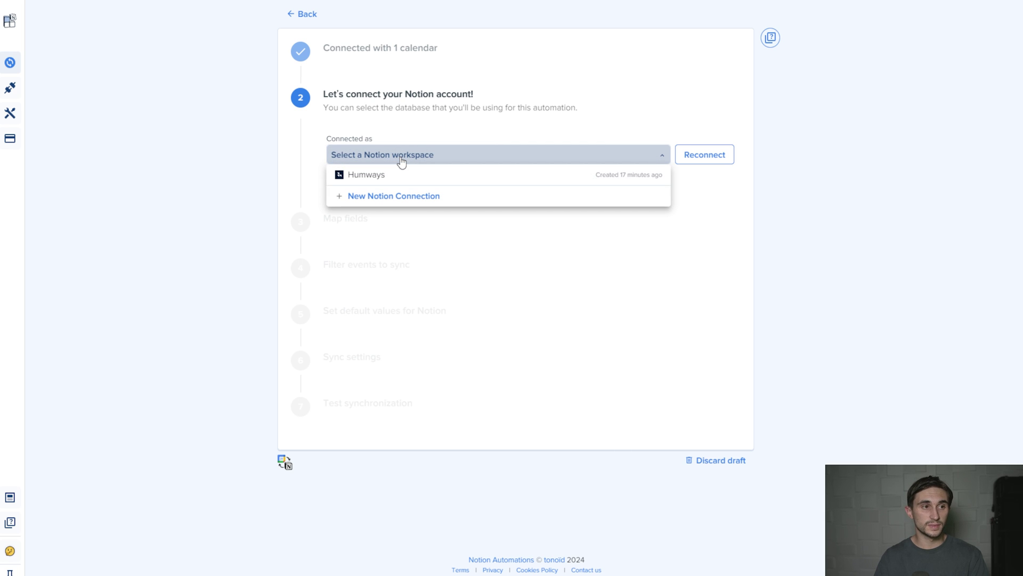
pyautogui.click(409, 197)
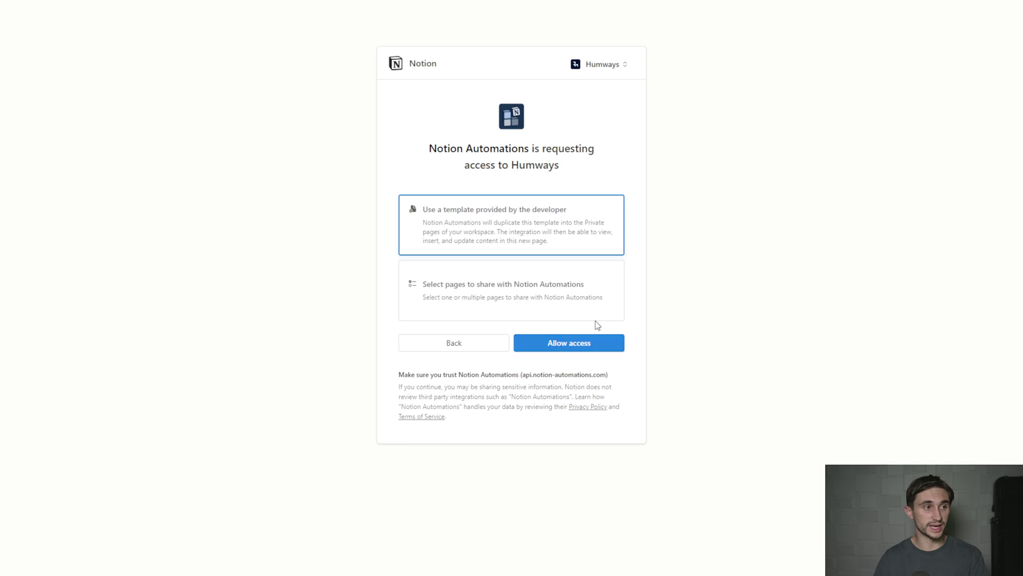
# - Choose 'Select pages to share with Notion Automations' and proceed to page selection
pyautogui.click(491, 295)
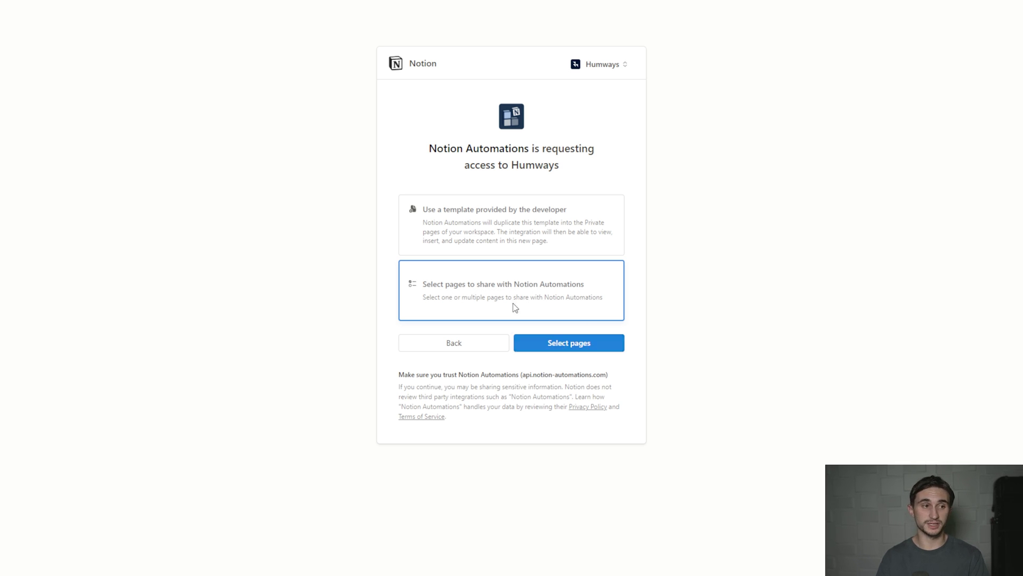
pyautogui.click(596, 349)
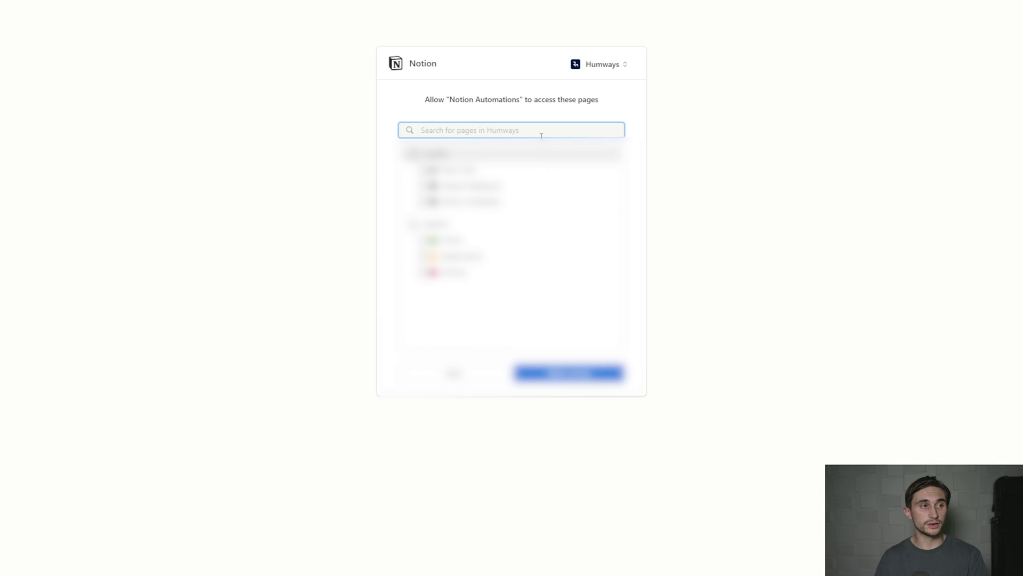
# - Search the page picker for 'tasks' and grant access to the Humways workspace pages
pyautogui.write('tasks')
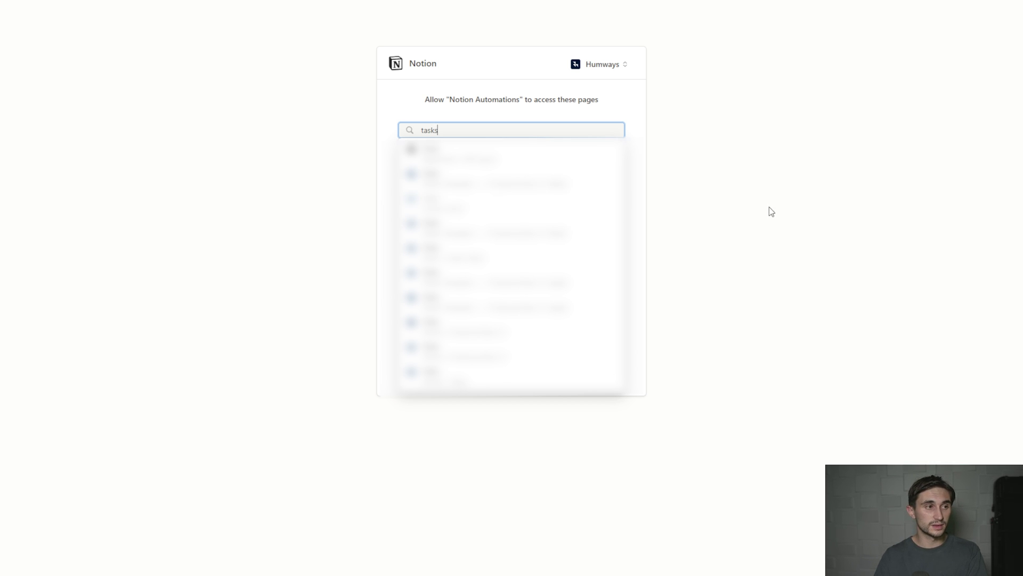
pyautogui.press('Escape')
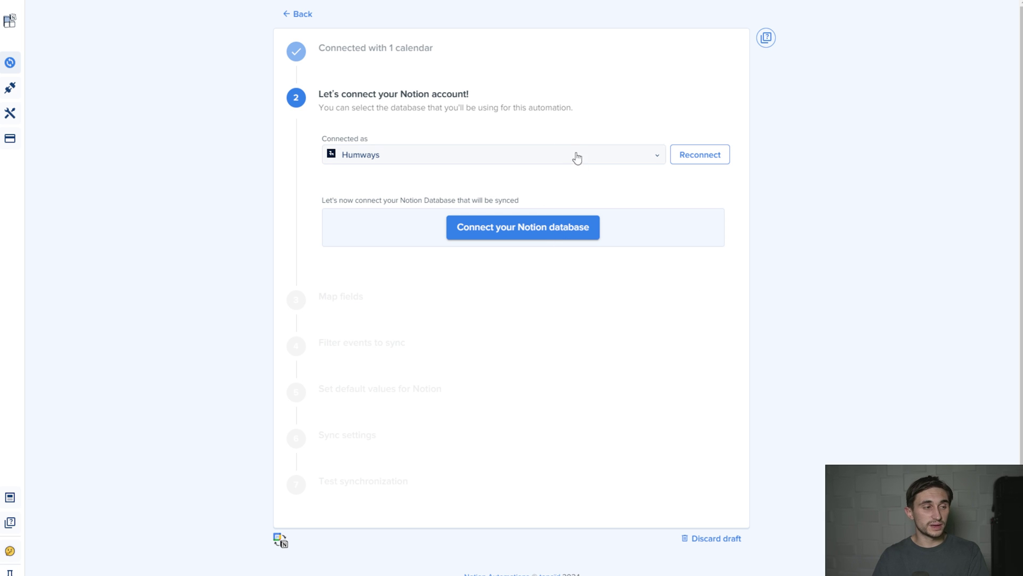
# - Choose a custom Notion database and highlight the 'Add Notion Automations as a connection' instruction
pyautogui.click(583, 237)
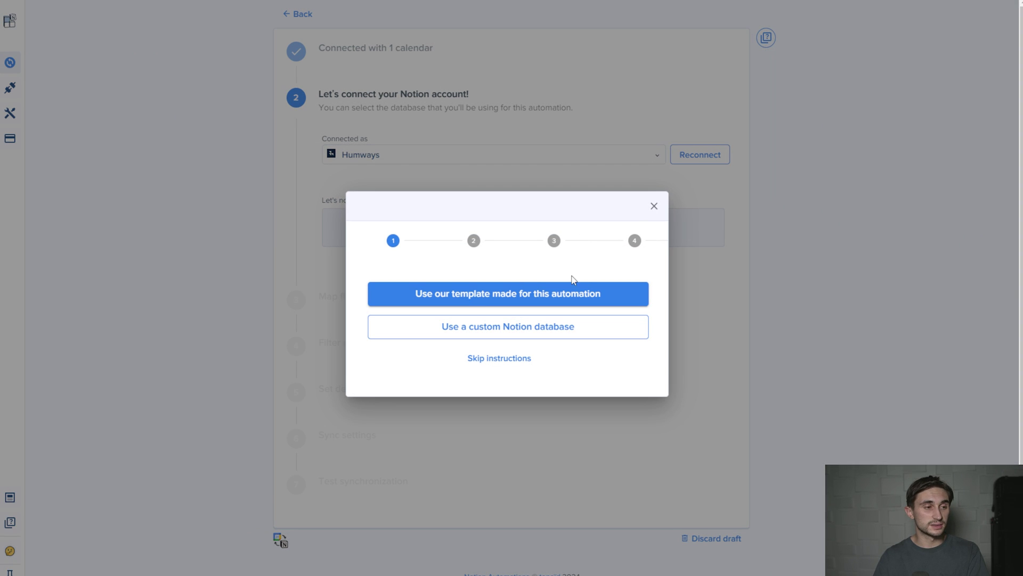
pyautogui.click(555, 337)
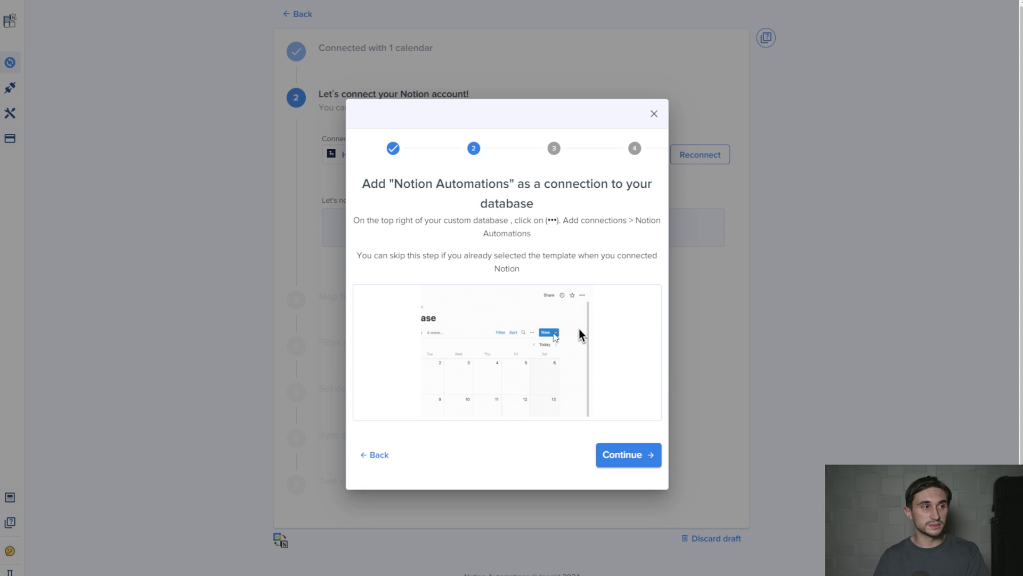
pyautogui.moveTo(363, 183); pyautogui.dragTo(657, 185)
pyautogui.moveTo(467, 207); pyautogui.dragTo(561, 207)
pyautogui.click(562, 204)
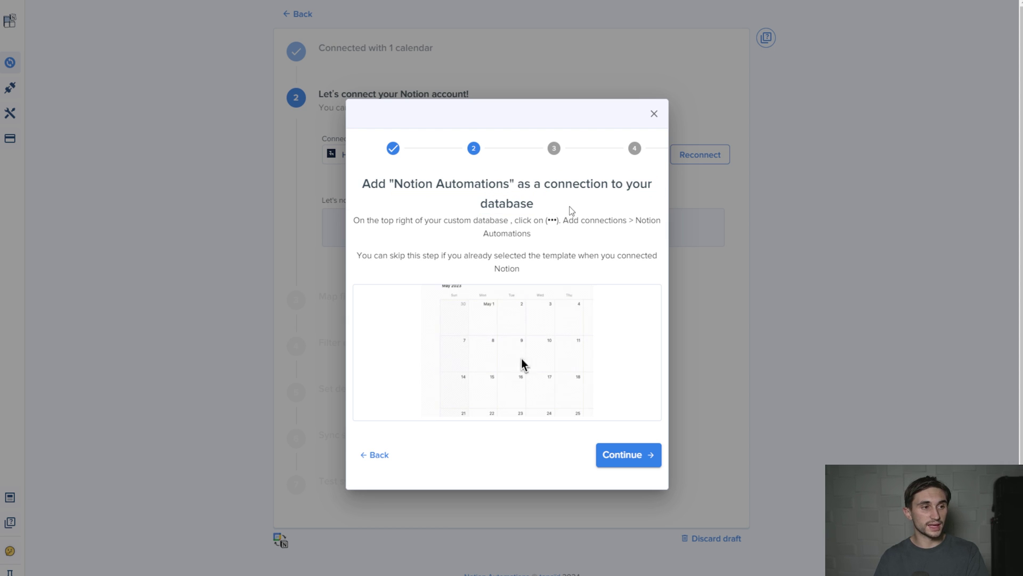
# - Open the Tasks database and check Notion Automations is listed under its Connections
pyautogui.moveTo(9, 82)
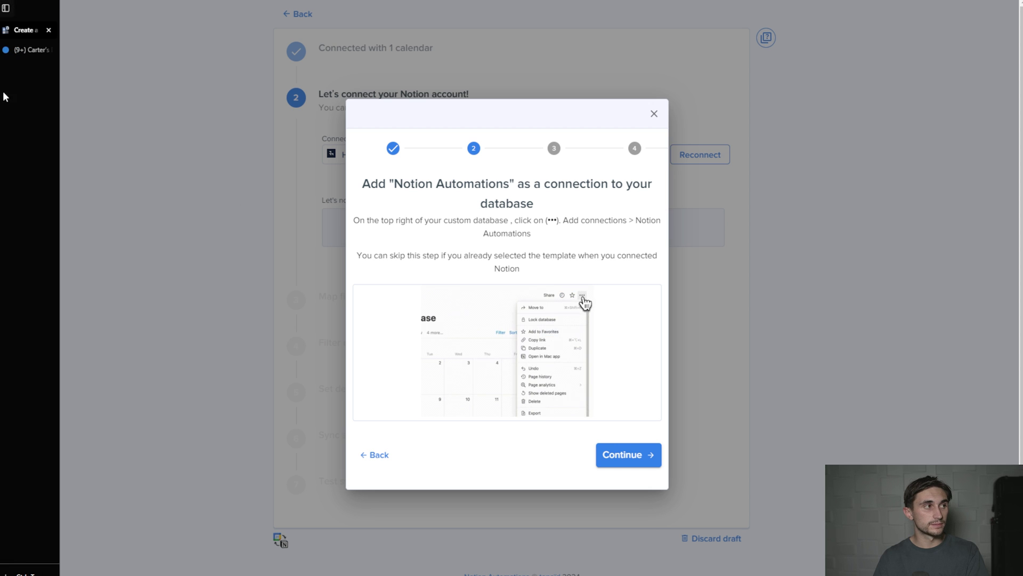
pyautogui.click(21, 55)
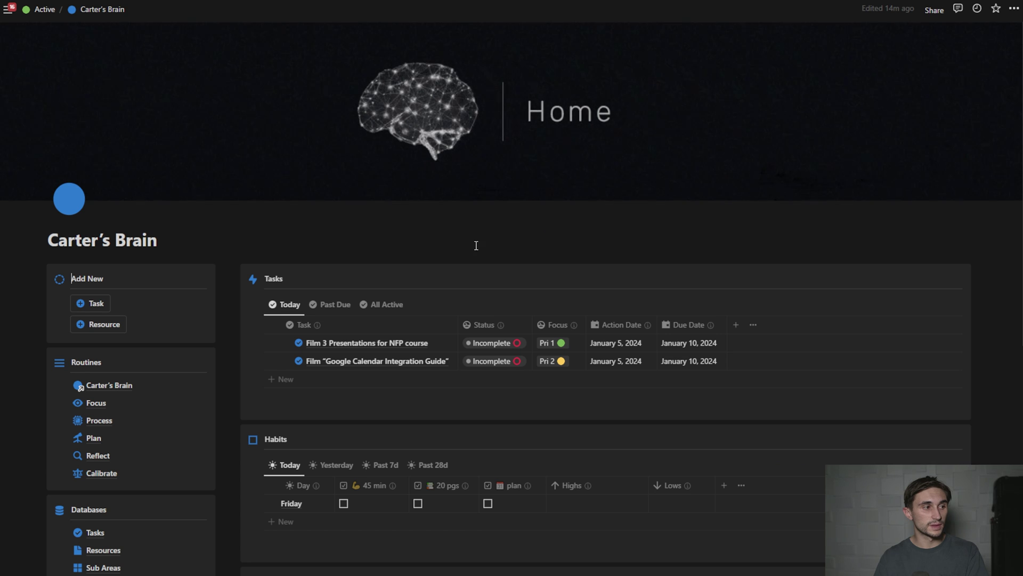
pyautogui.scroll(-4, 212, 276)
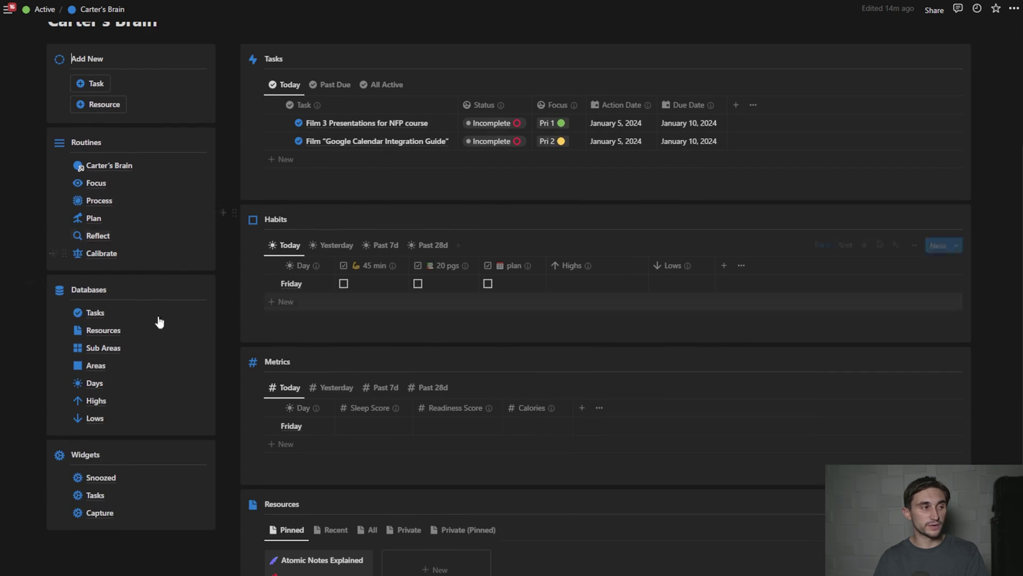
pyautogui.click(126, 314)
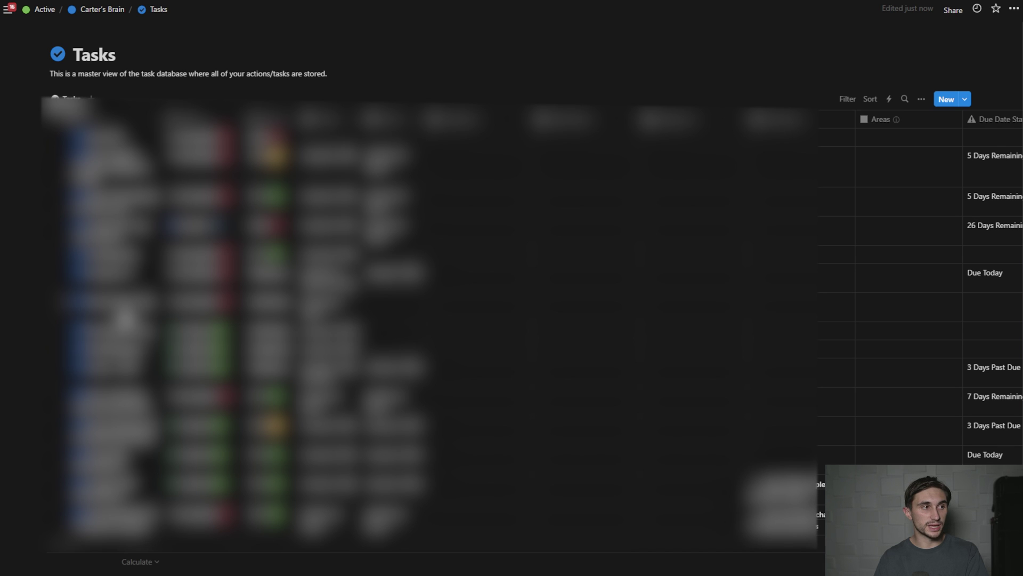
pyautogui.click(1016, 9)
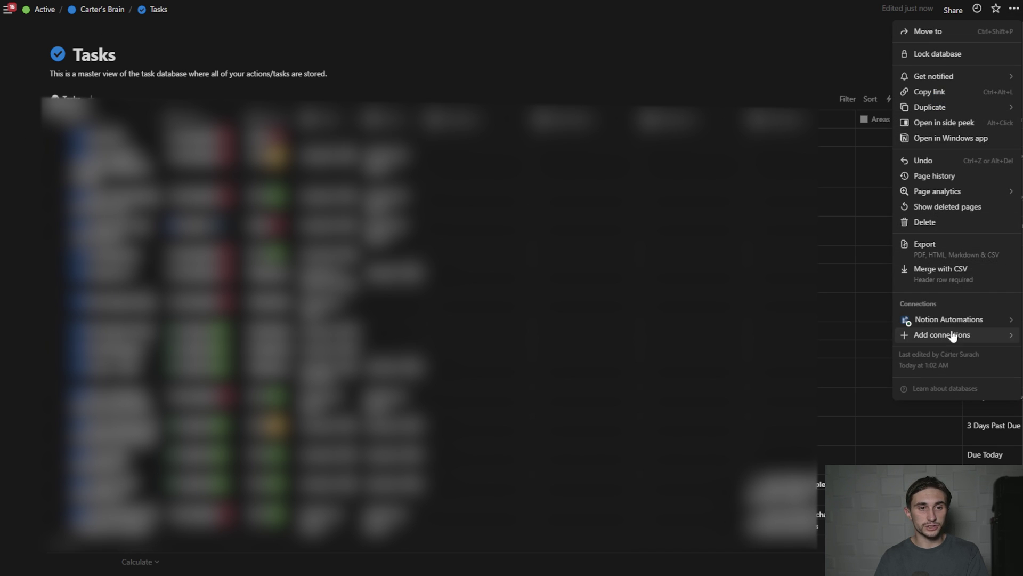
pyautogui.moveTo(957, 323)
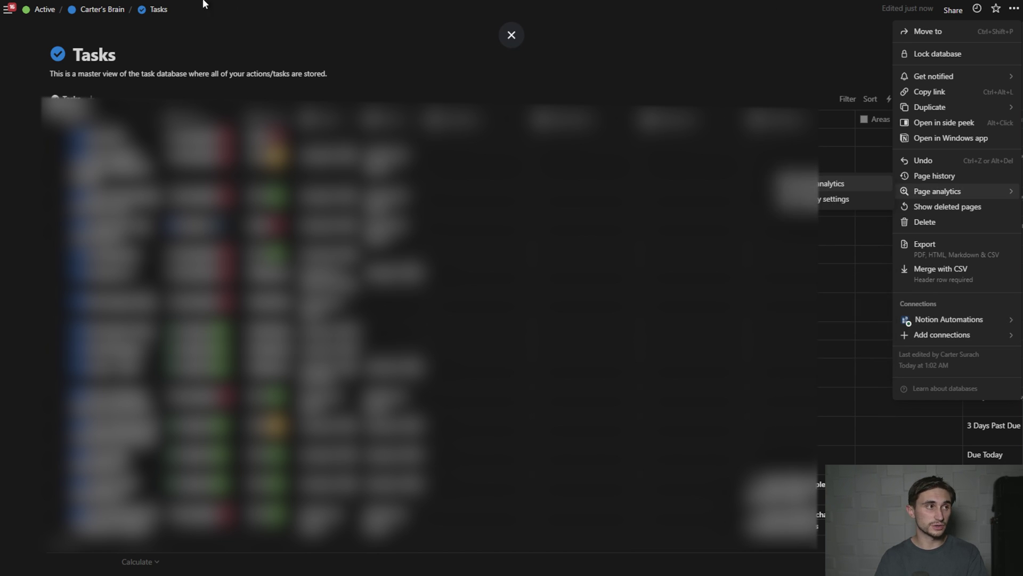
# - Continue the guide to step 3 and highlight its database-selection heading and note
pyautogui.click(8, 31)
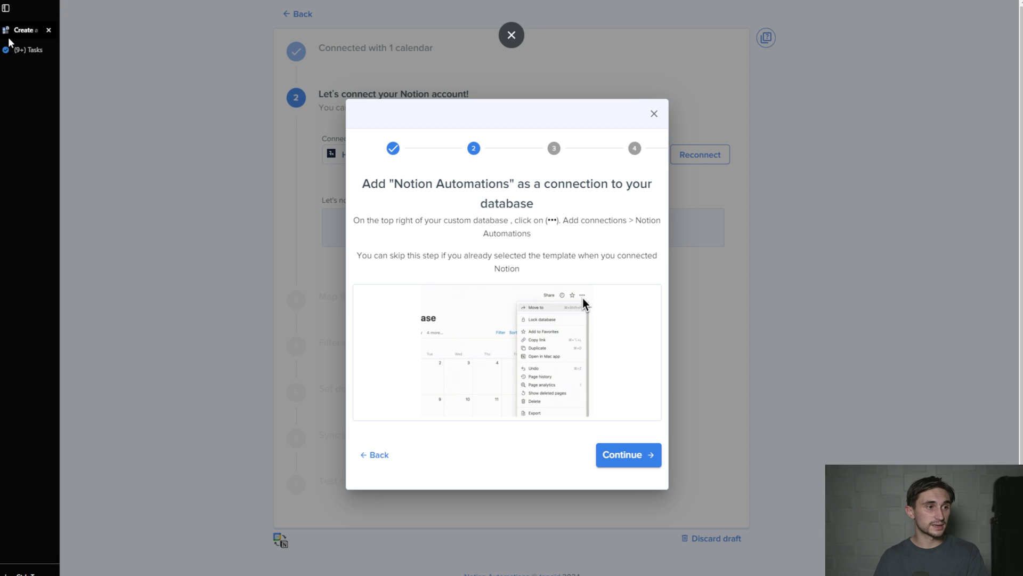
pyautogui.click(630, 456)
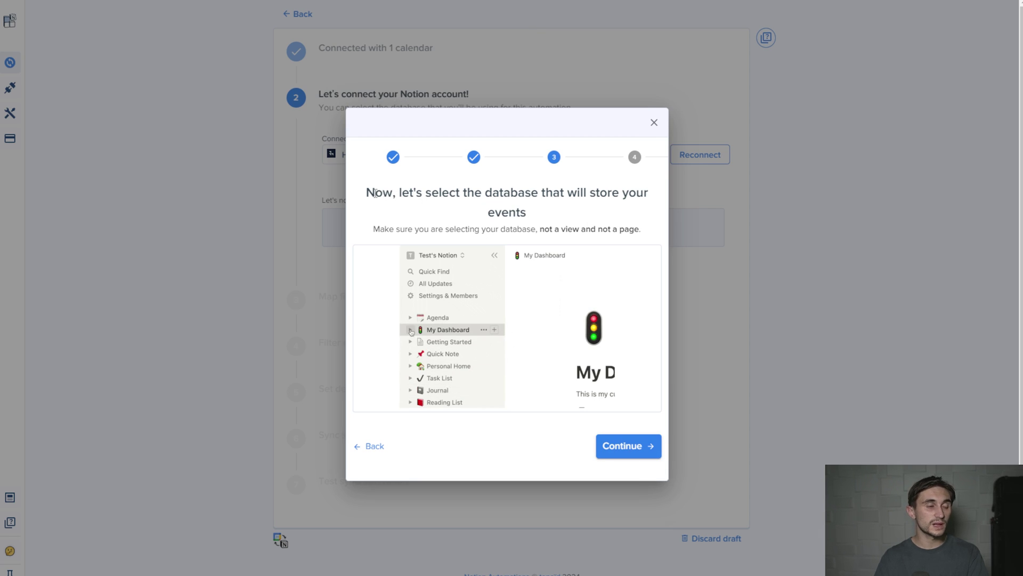
pyautogui.moveTo(368, 193); pyautogui.dragTo(518, 216)
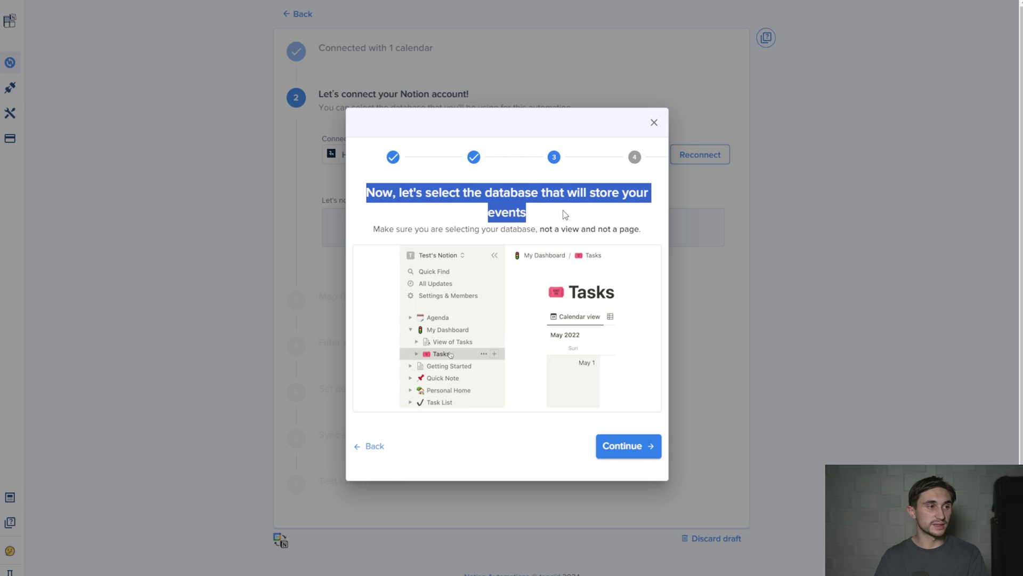
pyautogui.moveTo(432, 229); pyautogui.dragTo(603, 229)
# - Copy the Tasks database link from its page options menu in Notion
pyautogui.click(638, 231)
pyautogui.click(646, 235)
pyautogui.click(11, 57)
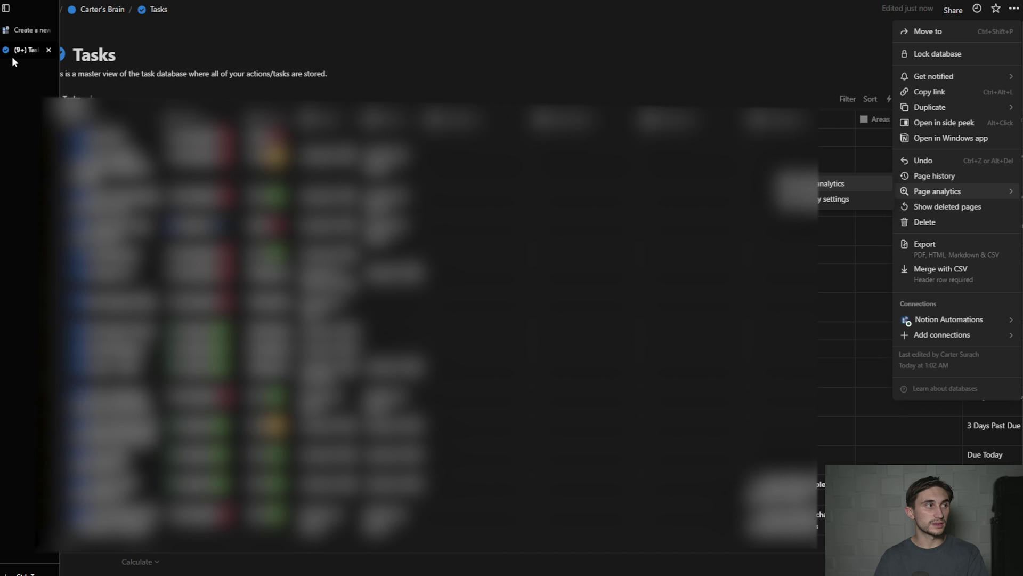
pyautogui.click(95, 9)
pyautogui.scroll(-6, 248, 317)
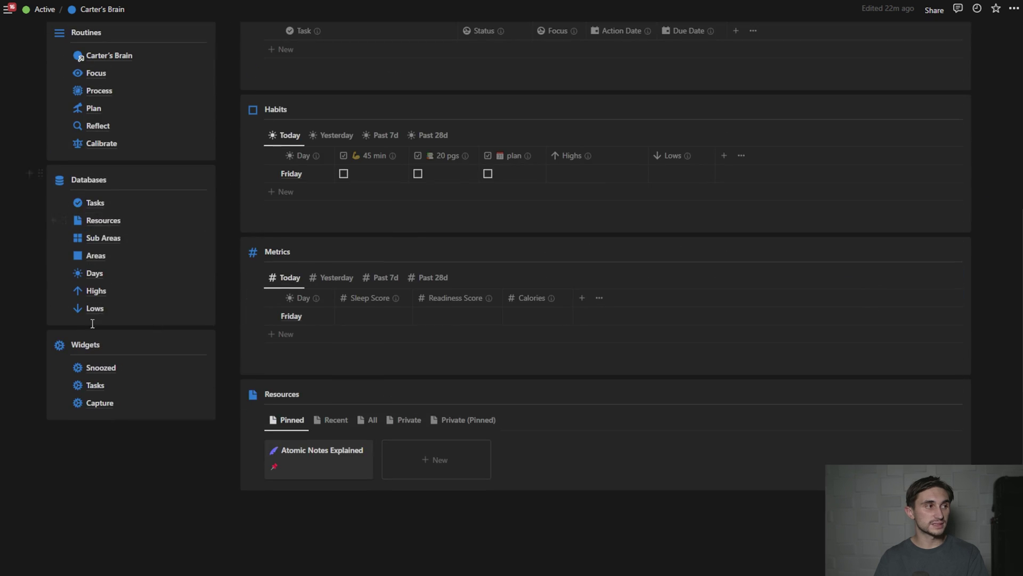
pyautogui.click(95, 205)
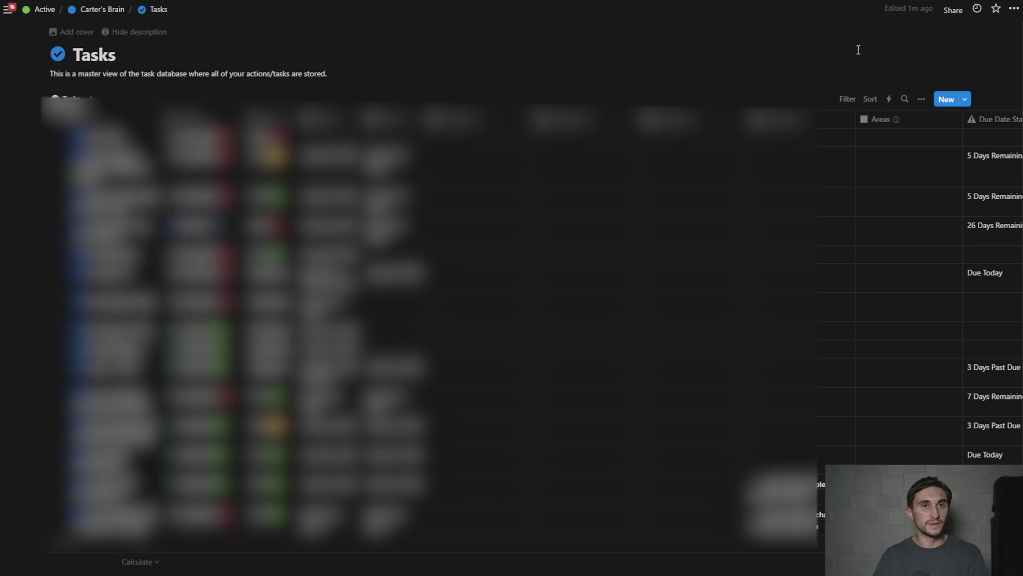
pyautogui.click(1014, 10)
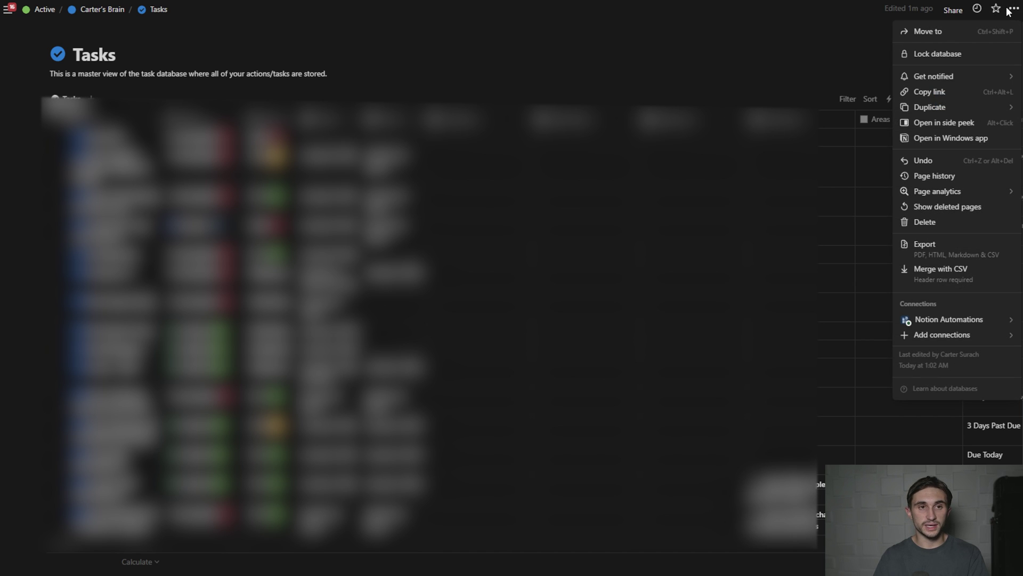
pyautogui.click(949, 92)
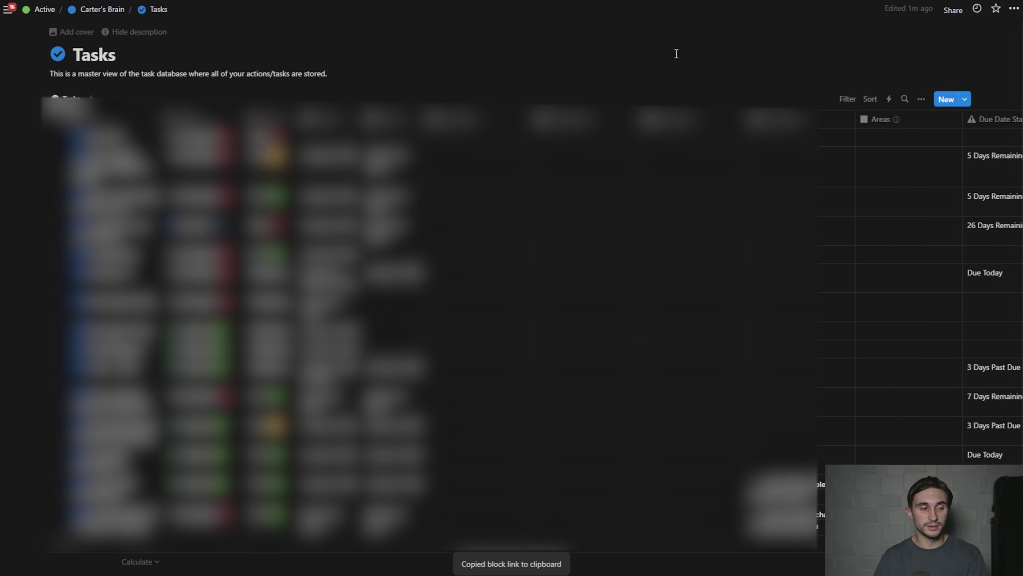
pyautogui.moveTo(4, 57)
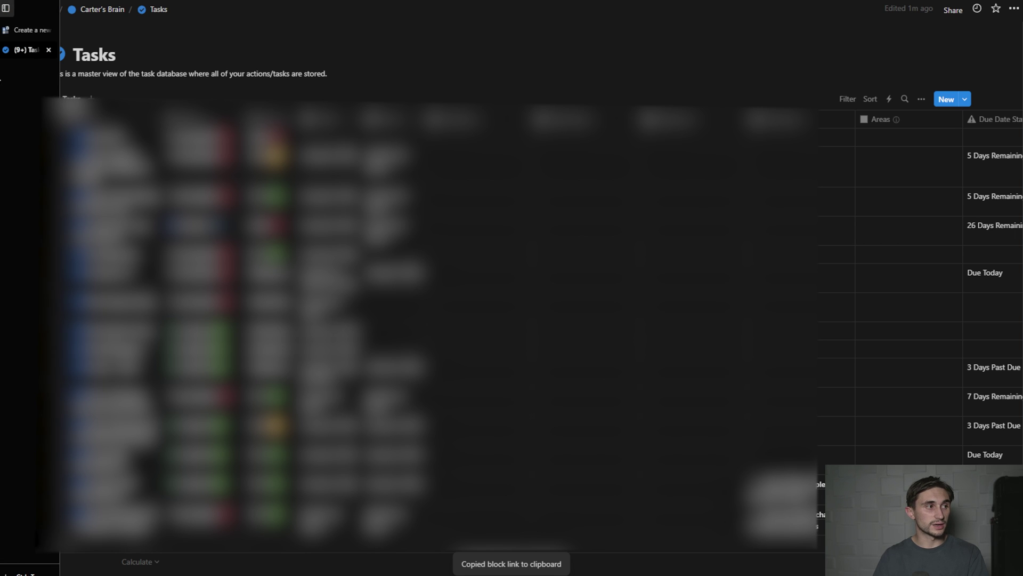
pyautogui.click(23, 31)
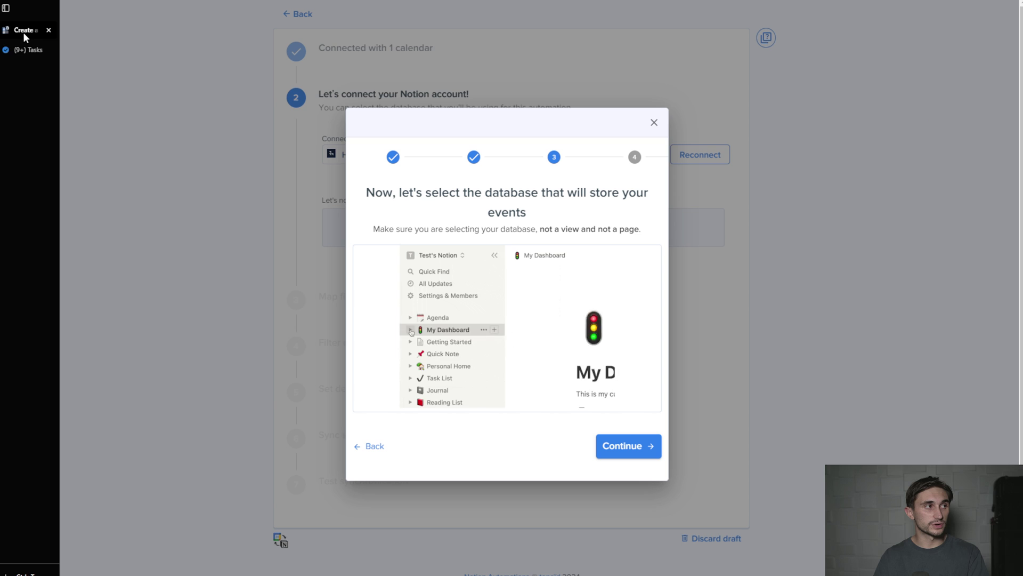
# - Paste the copied Tasks database link into the link field and add the database
pyautogui.click(628, 451)
pyautogui.rightClick(574, 424)
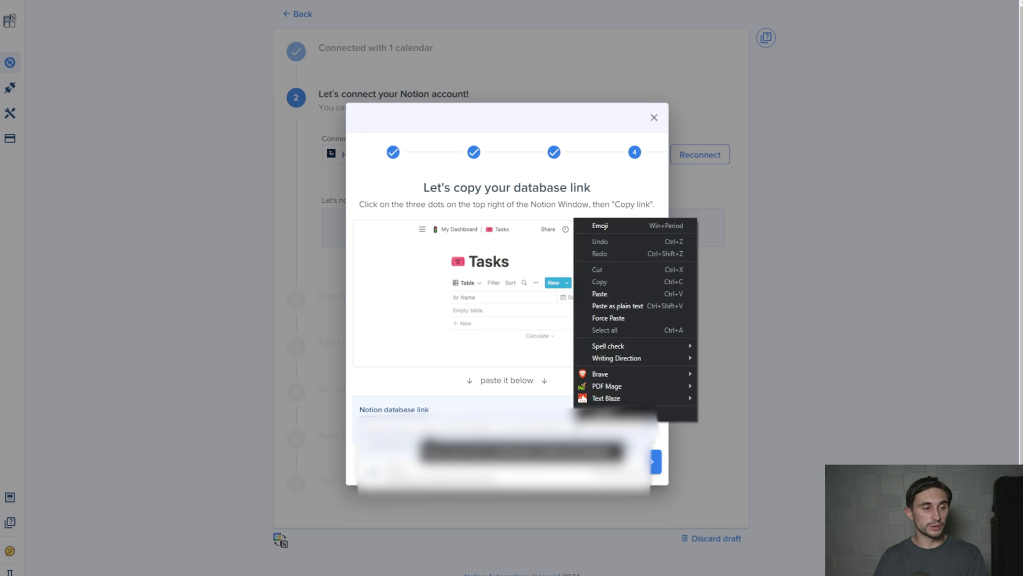
pyautogui.click(625, 292)
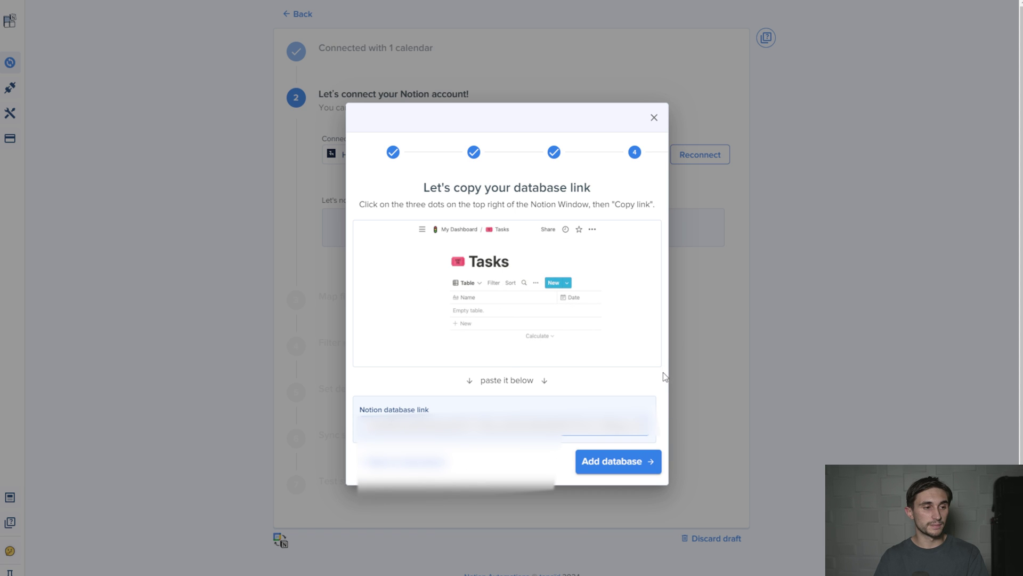
pyautogui.click(639, 467)
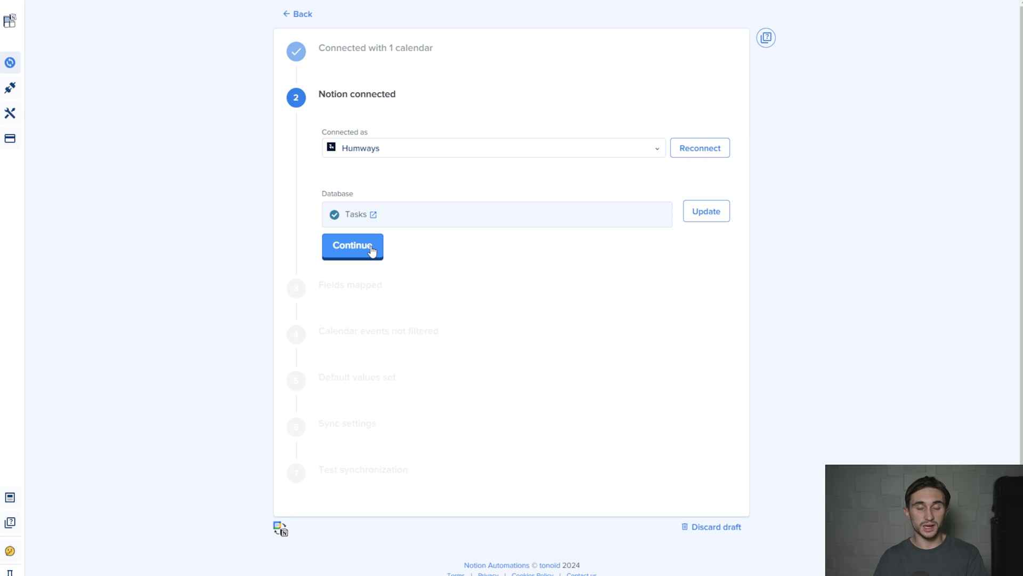
# - Move on to field mapping and keep Event Name mapped to the Task property
pyautogui.click(352, 246)
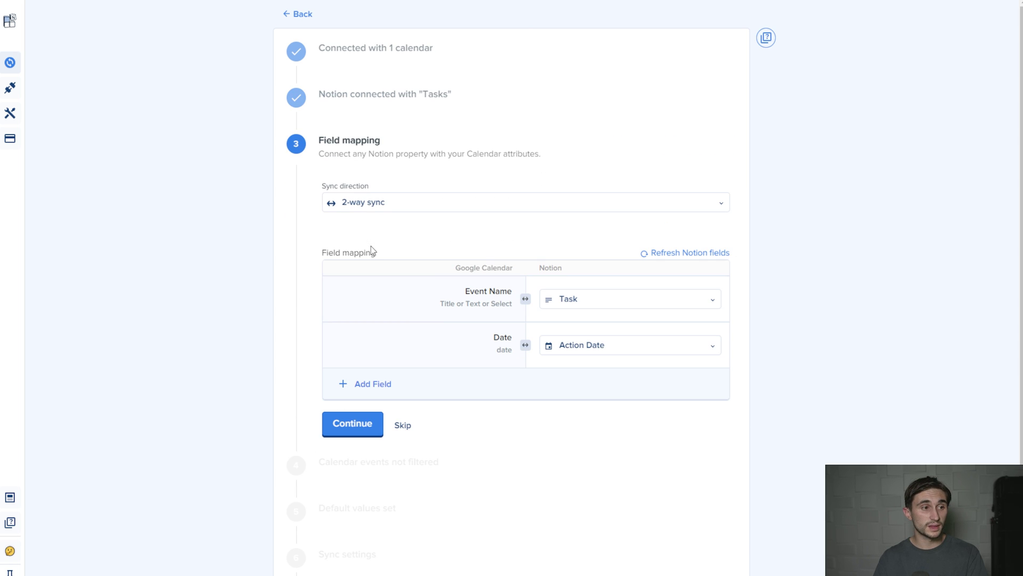
pyautogui.moveTo(325, 139); pyautogui.dragTo(390, 139)
pyautogui.click(395, 140)
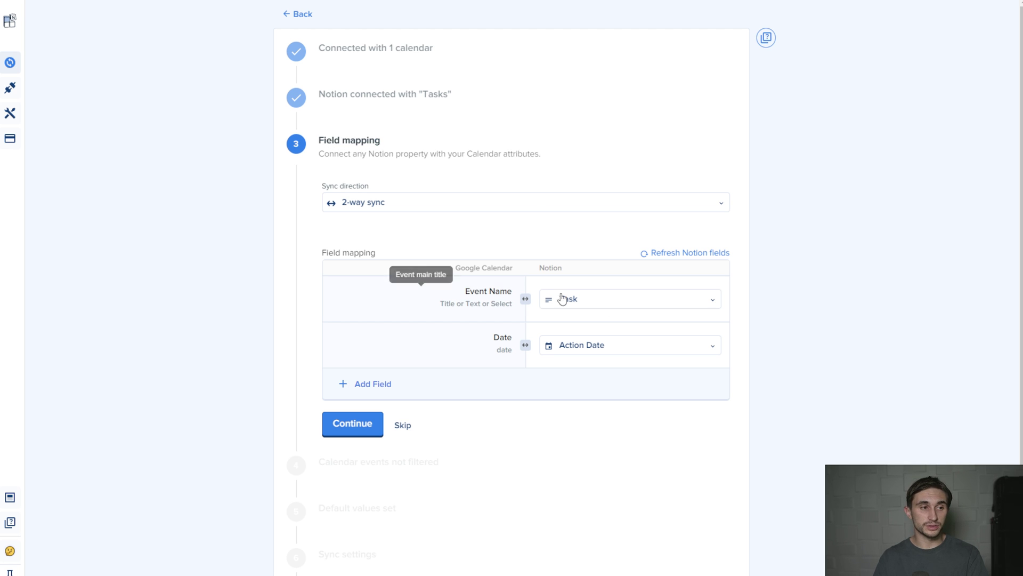
pyautogui.click(589, 308)
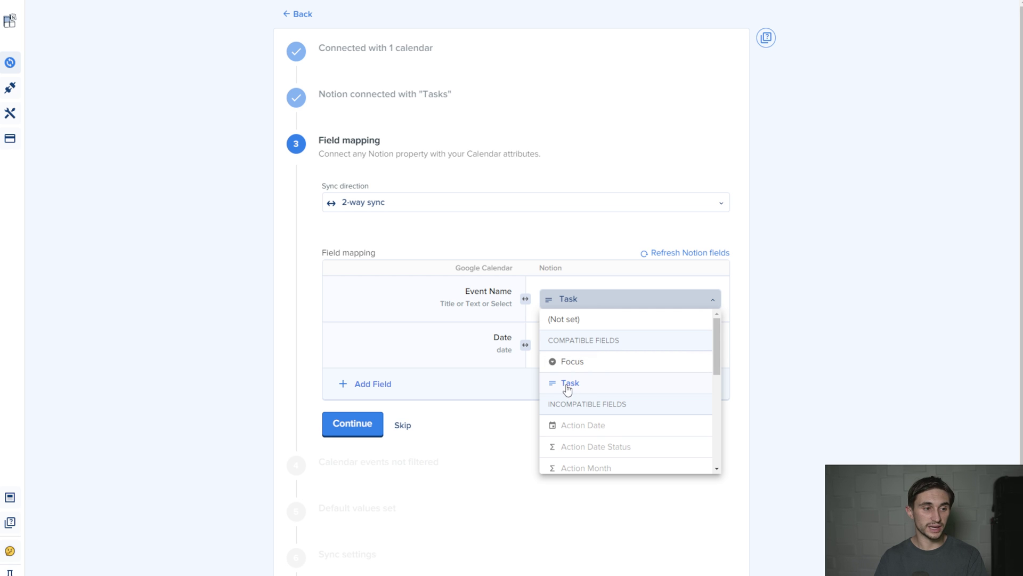
pyautogui.click(573, 317)
pyautogui.click(573, 311)
pyautogui.click(569, 382)
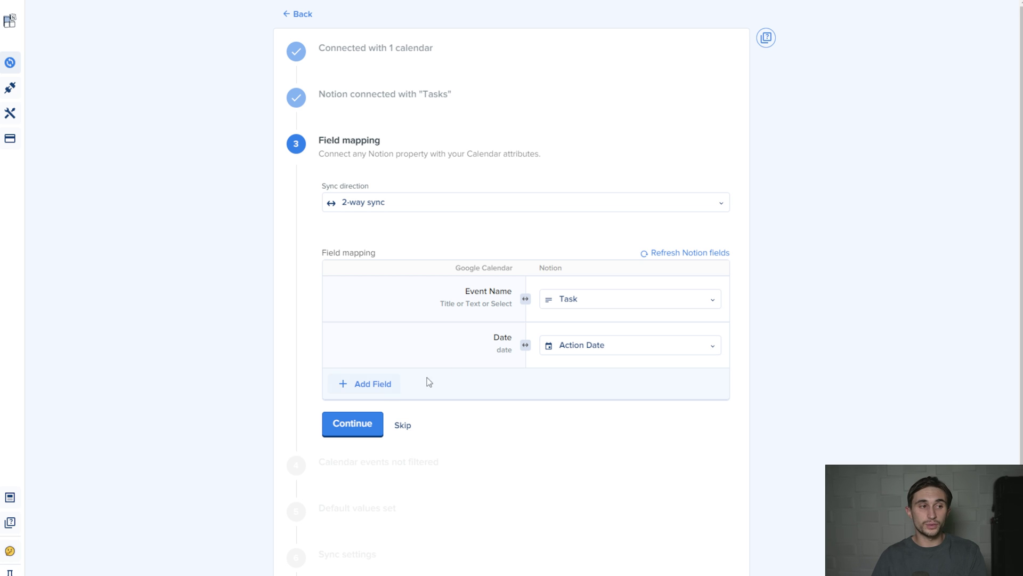
# - Add a Conference Call Link mapping row and view its Notion field choices
pyautogui.click(376, 389)
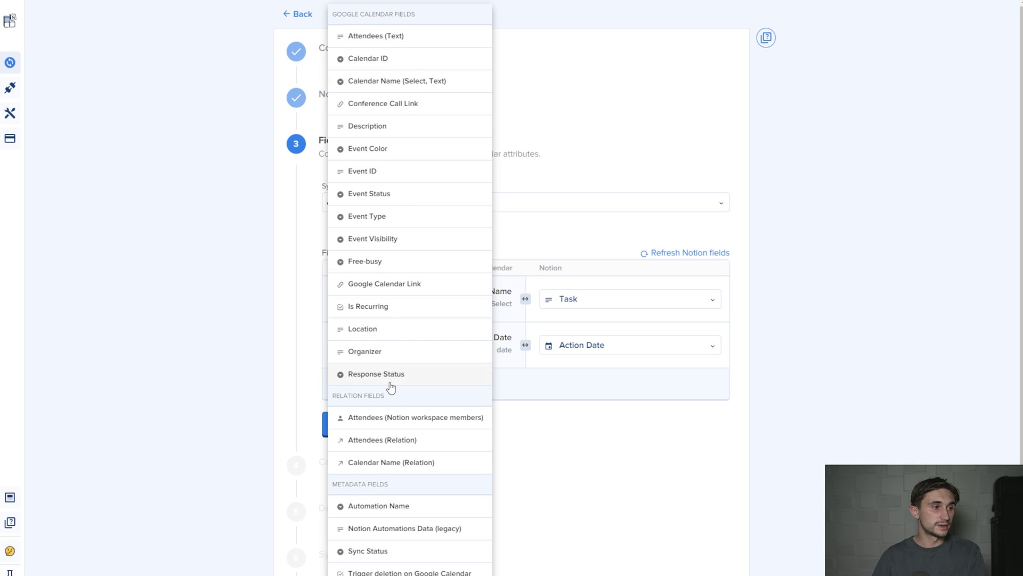
pyautogui.click(414, 103)
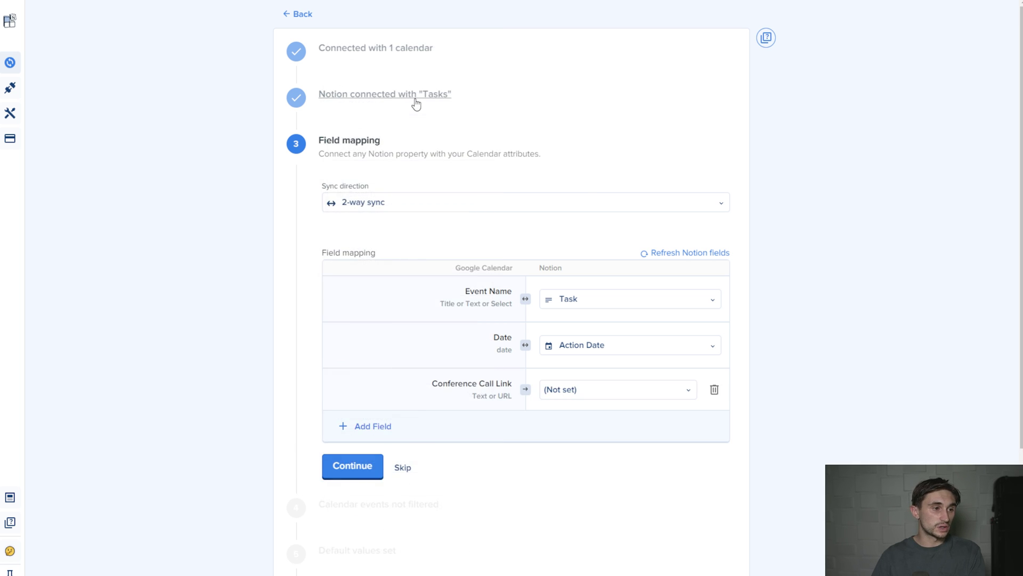
pyautogui.click(599, 394)
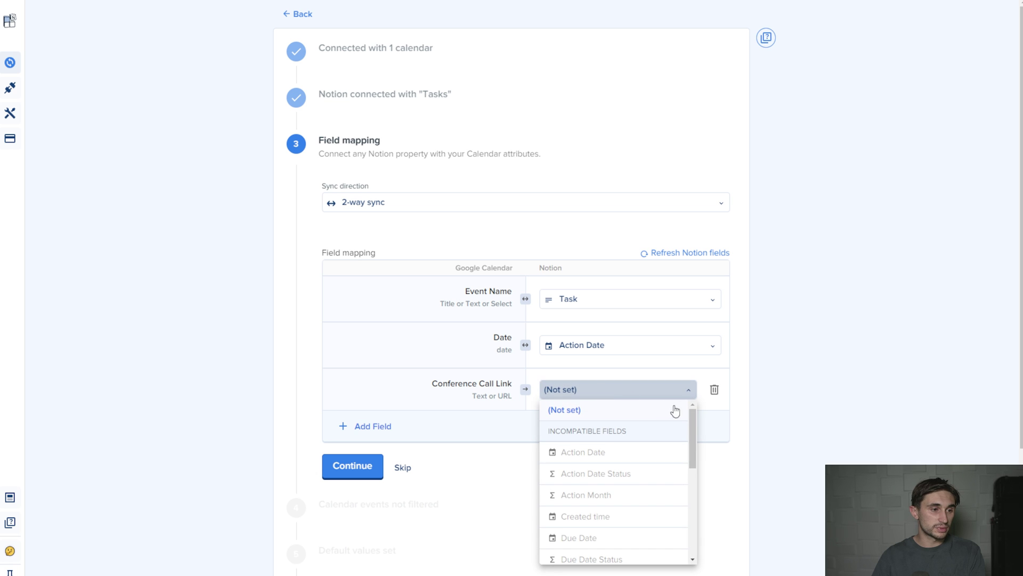
pyautogui.moveTo(693, 427)
pyautogui.mouseDown()
pyautogui.moveTo(700, 525)
pyautogui.moveTo(694, 415)
pyautogui.mouseUp()
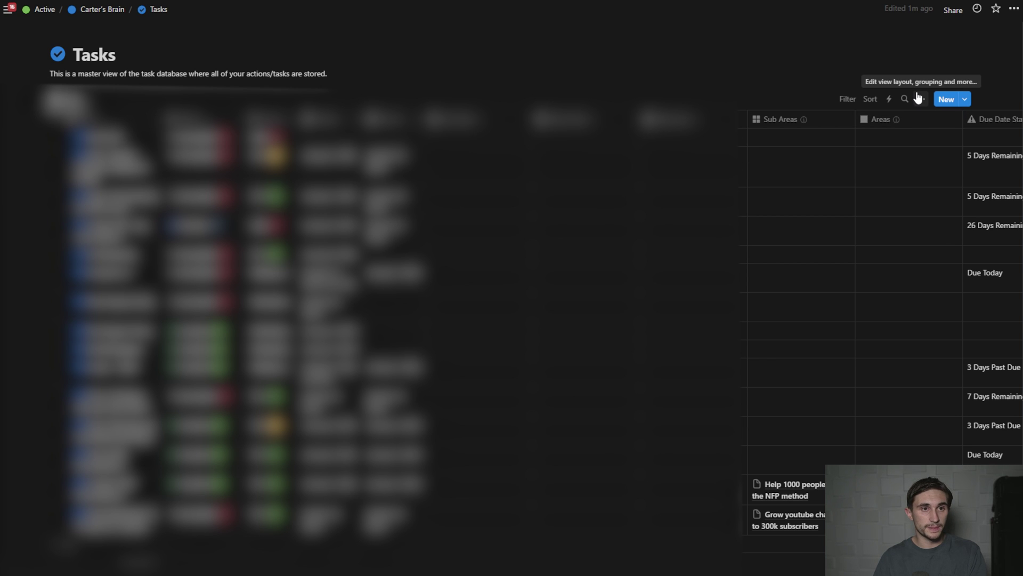
# - Create a URL property called 'Meeting Link' in Tasks, then refresh the Notion fields
pyautogui.click(921, 99)
pyautogui.click(916, 192)
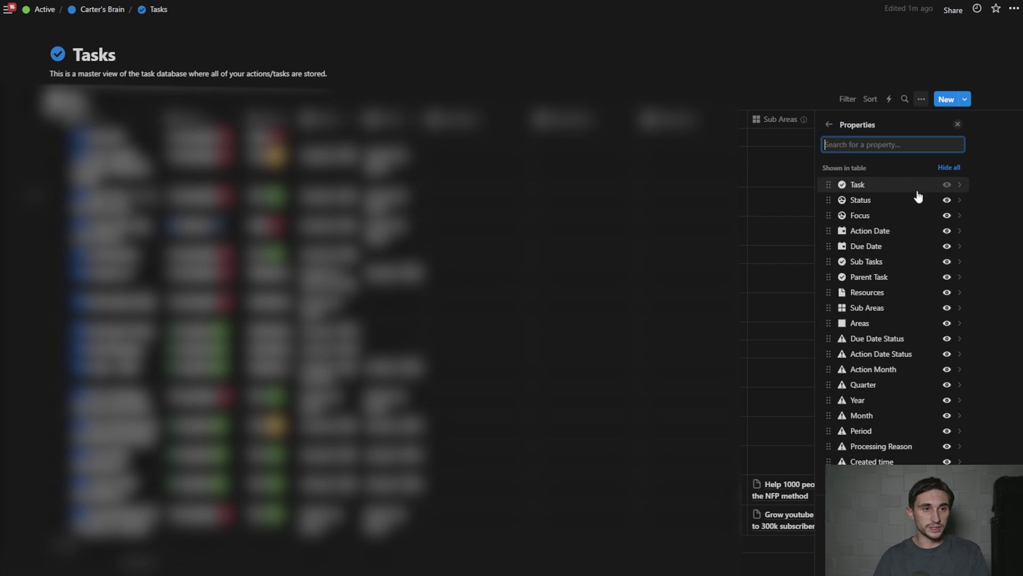
pyautogui.click(848, 560)
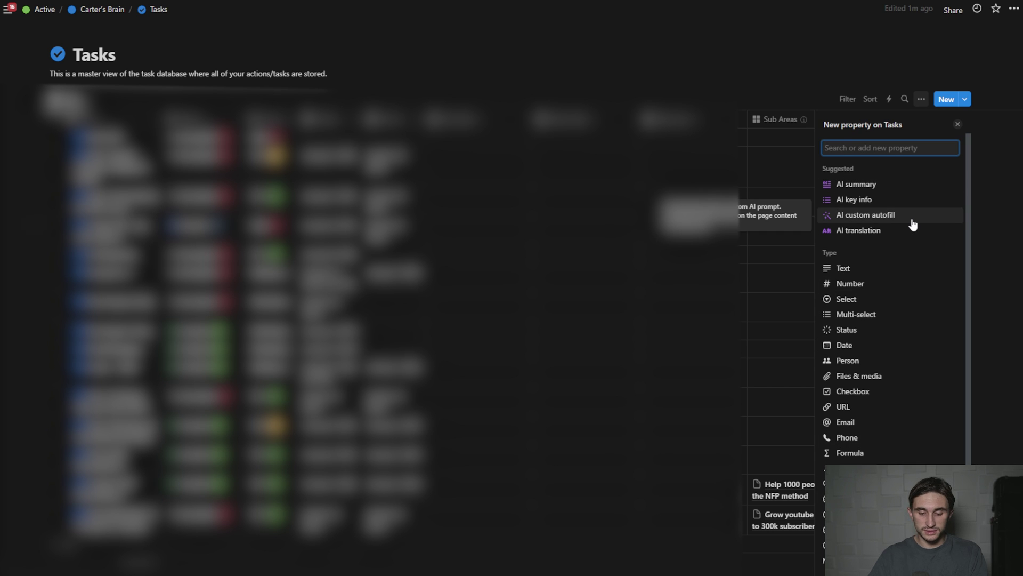
pyautogui.write('url')
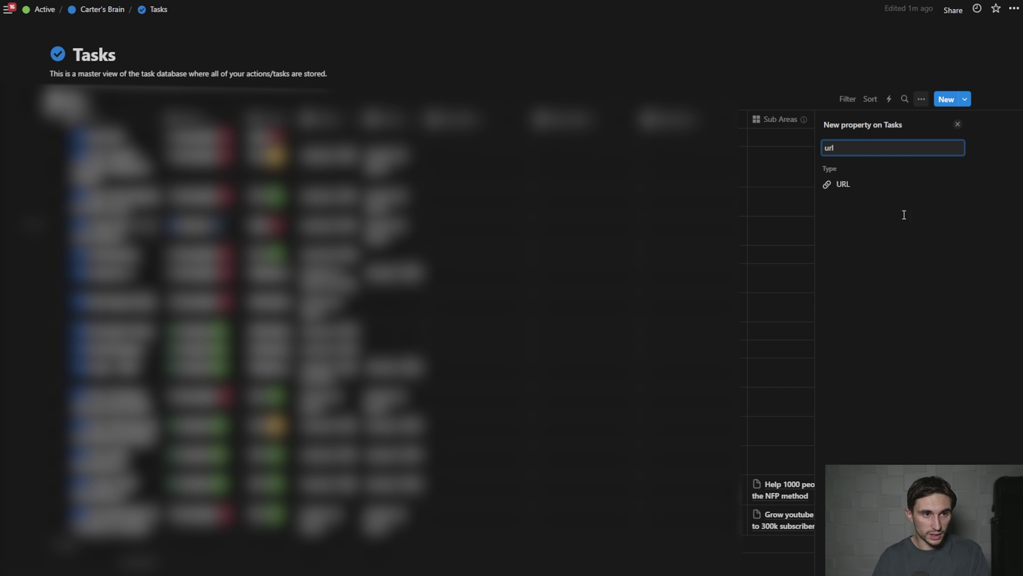
pyautogui.click(864, 188)
pyautogui.click(765, 121)
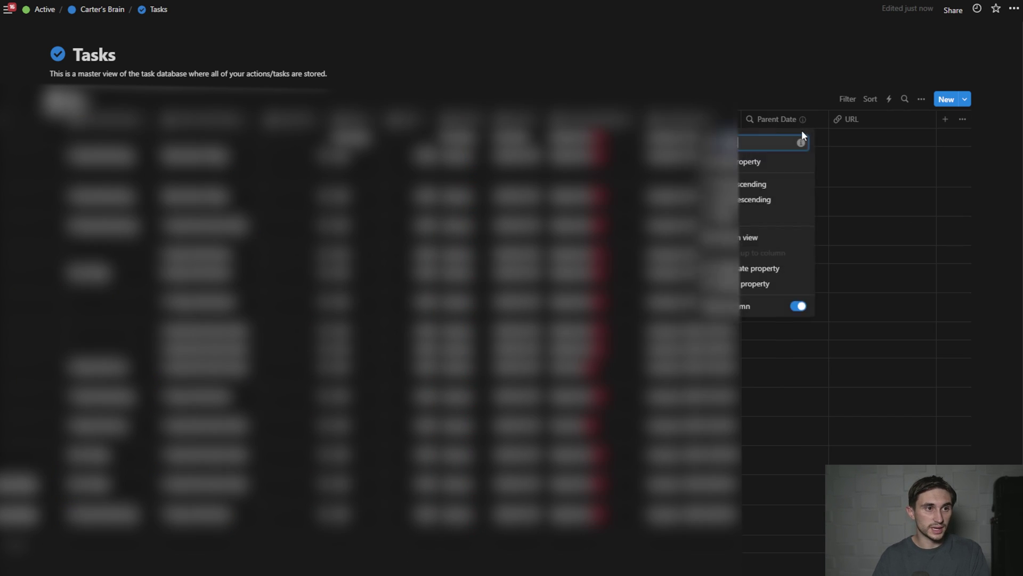
pyautogui.write('Meeting Link')
pyautogui.press('Return')
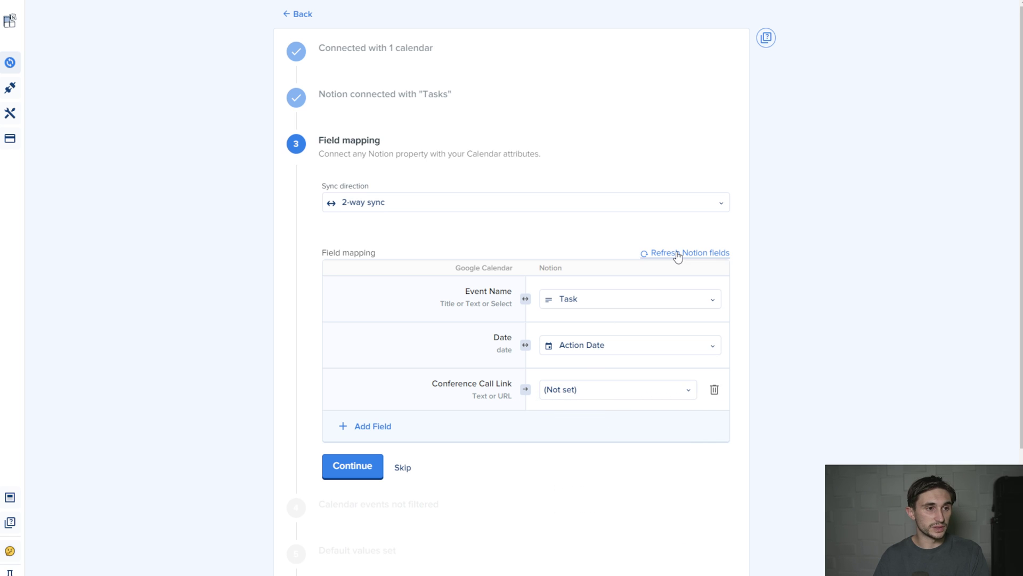
pyautogui.click(678, 255)
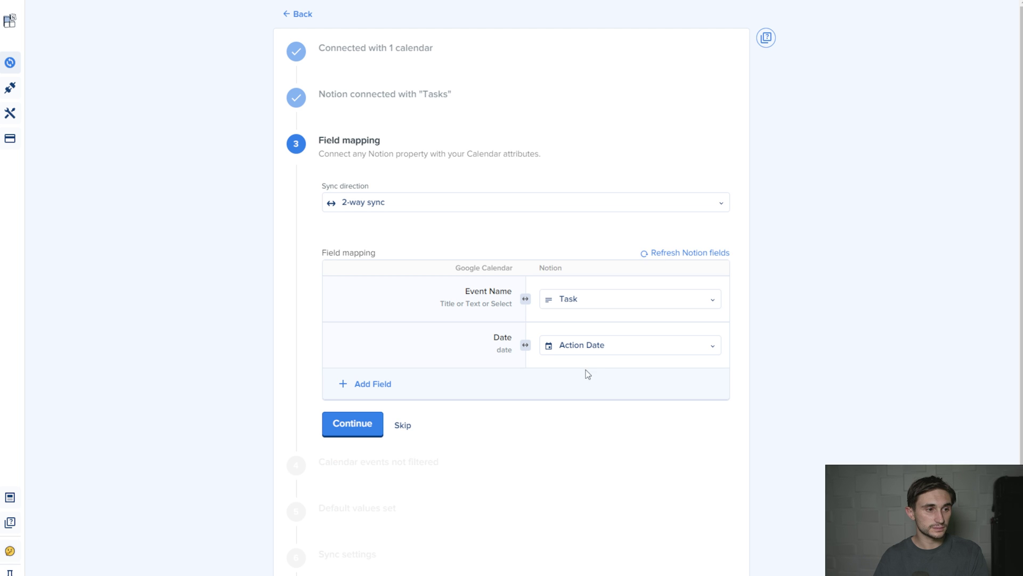
# - Map Conference Call Link to Meeting Link, then continue to the filter step
pyautogui.click(393, 384)
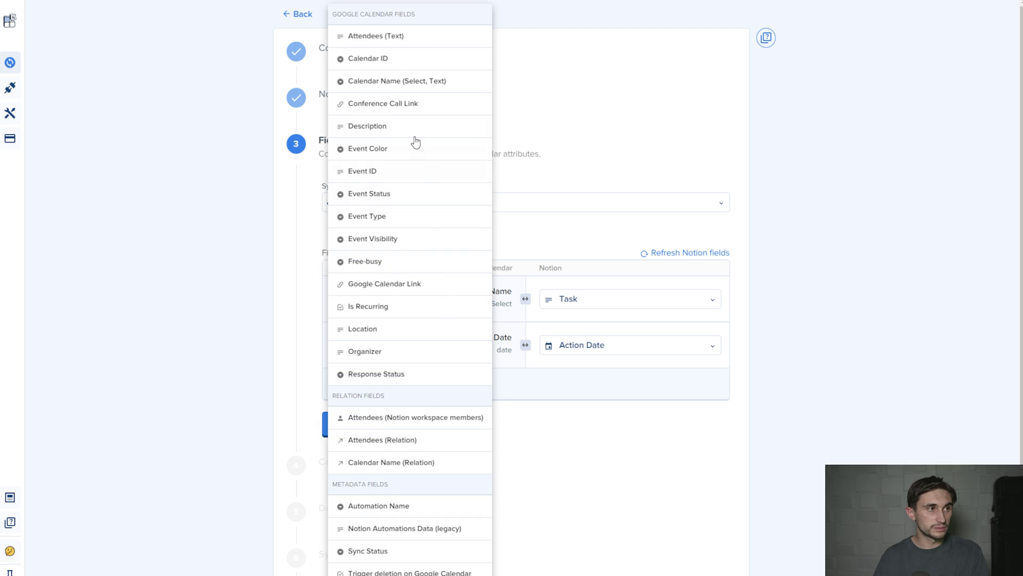
pyautogui.click(410, 111)
pyautogui.click(634, 396)
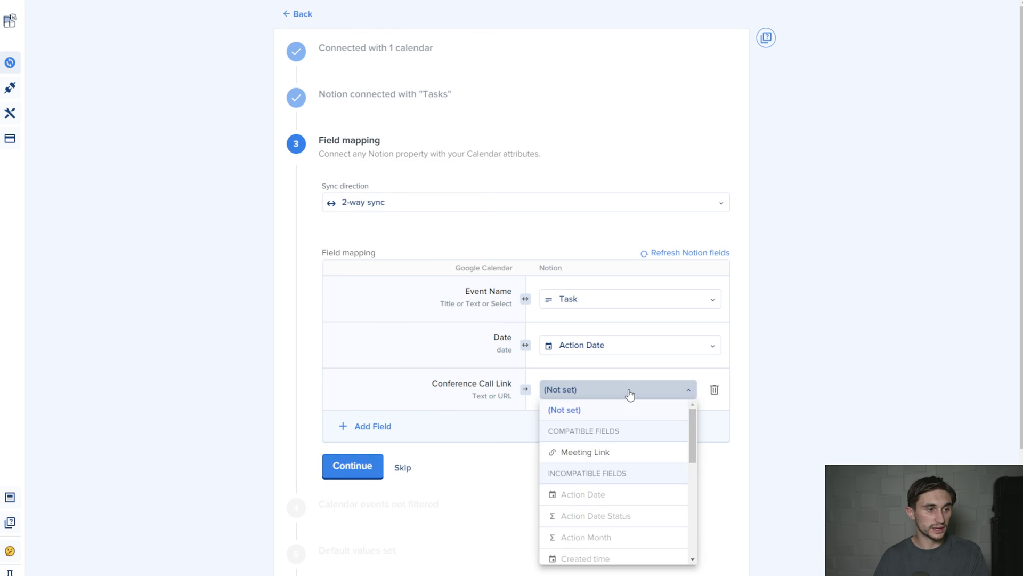
pyautogui.click(622, 460)
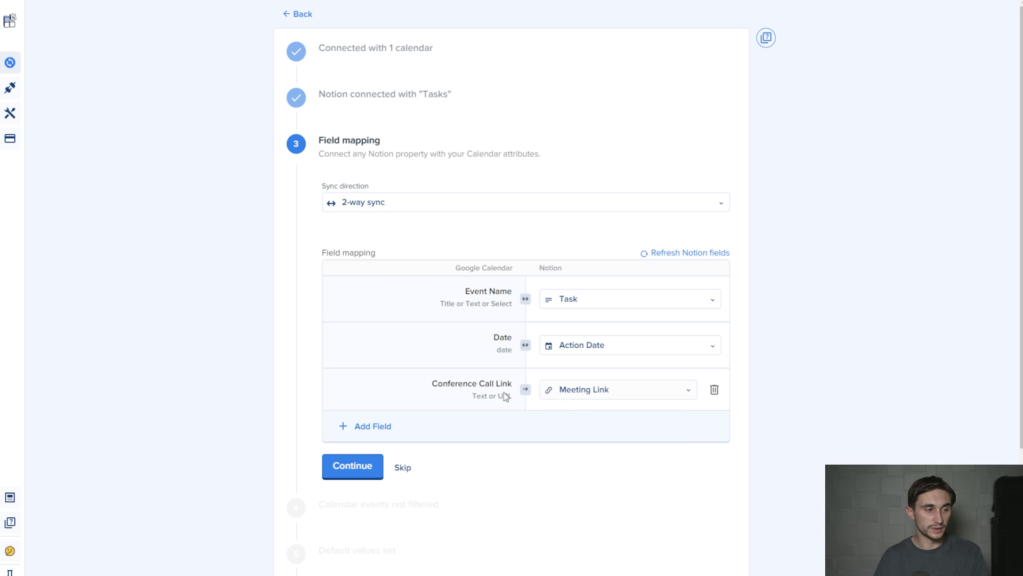
pyautogui.click(363, 426)
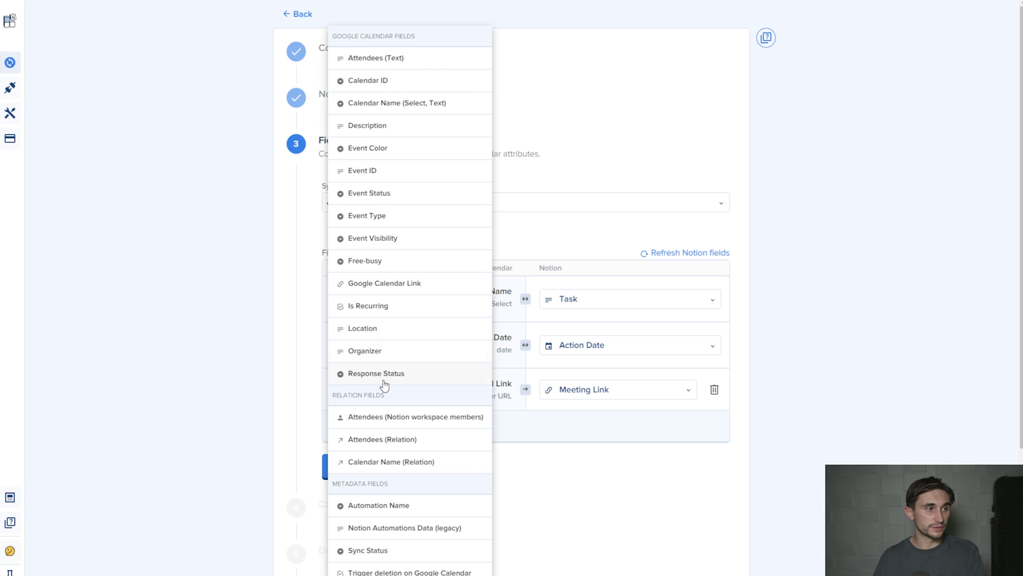
pyautogui.click(910, 420)
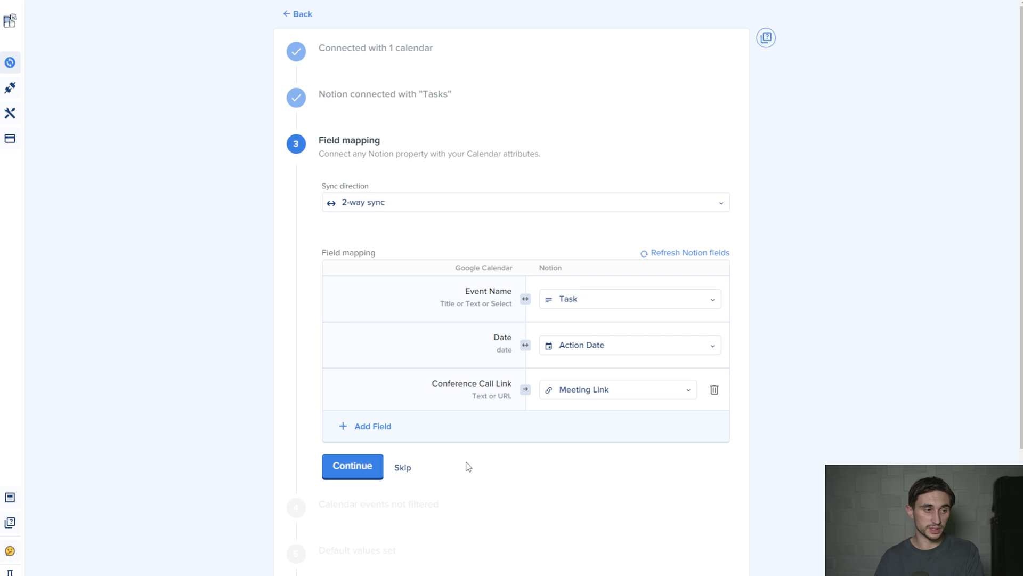
pyautogui.click(368, 469)
# - Add a filter condition: Event Title contains 'birthday'
pyautogui.click(395, 318)
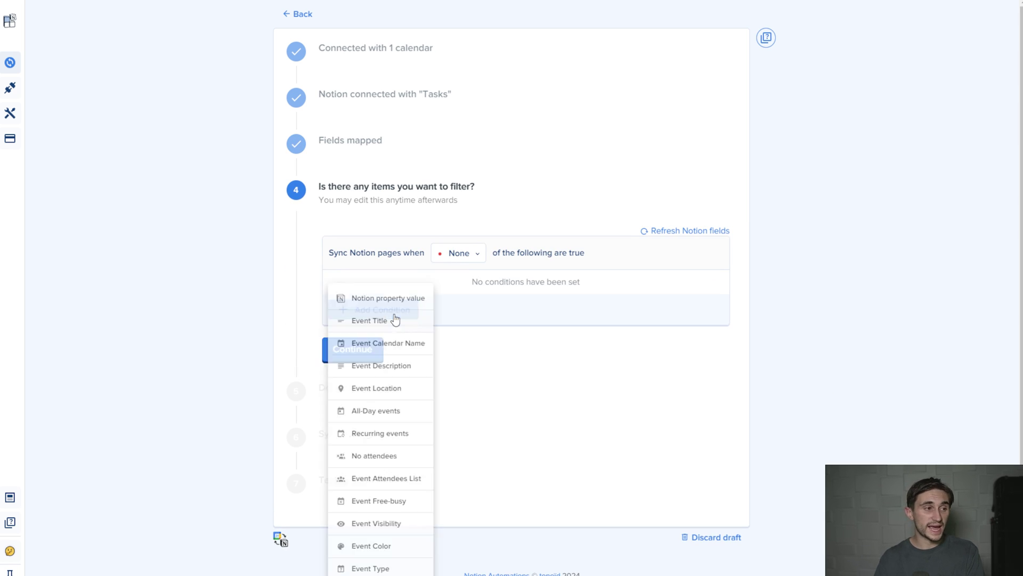
pyautogui.scroll(-1, 404, 301)
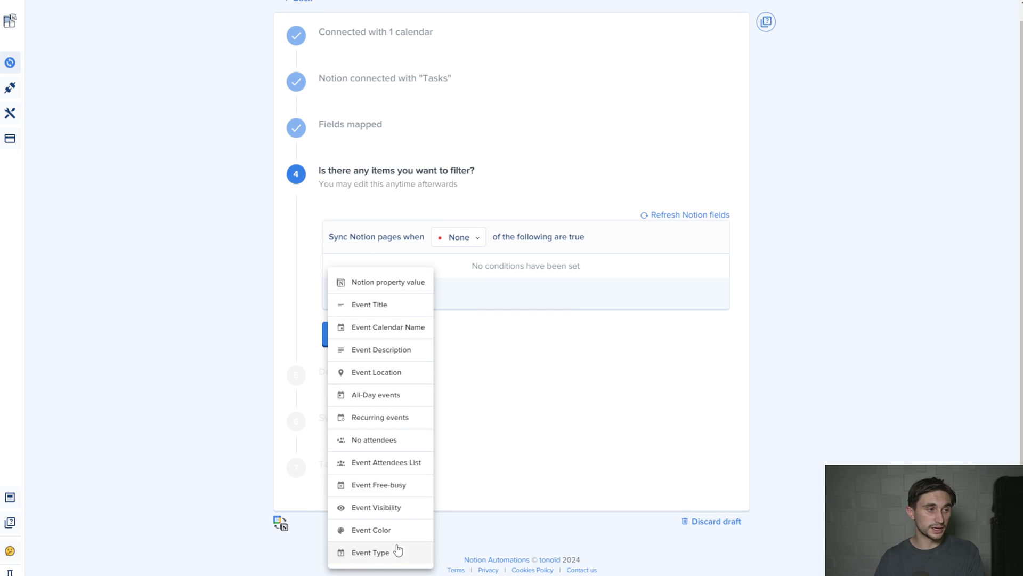
pyautogui.click(396, 309)
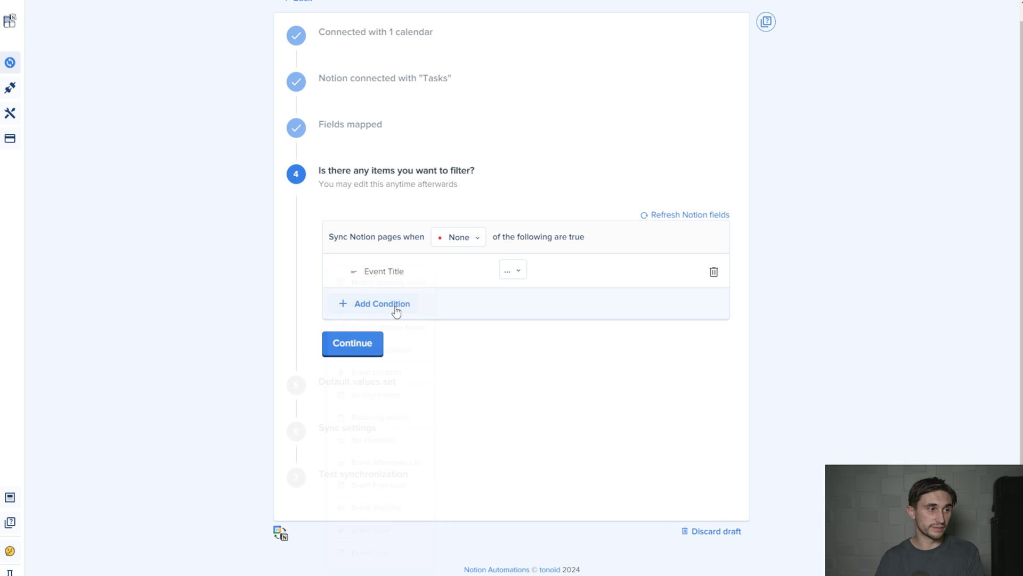
pyautogui.click(574, 266)
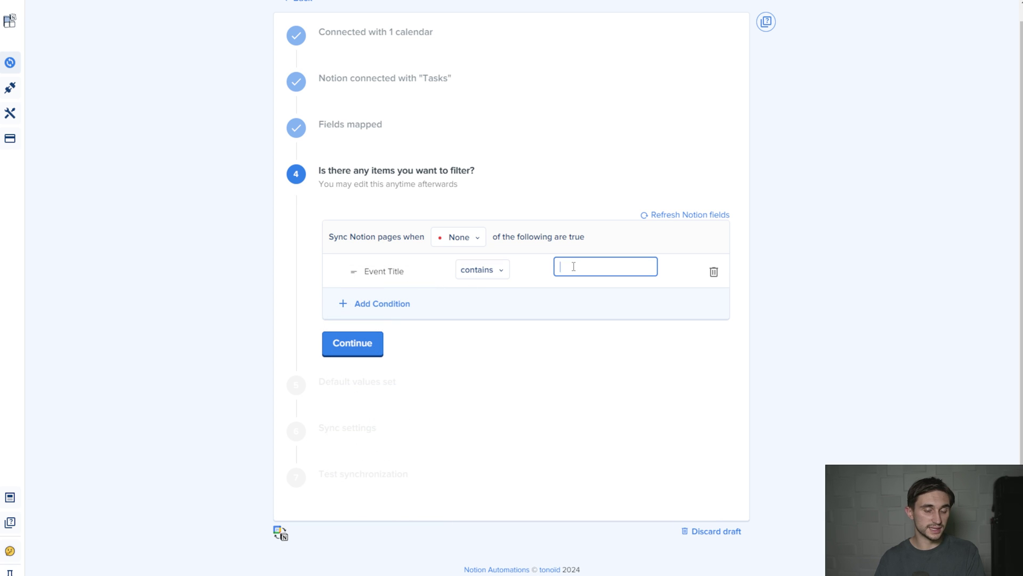
pyautogui.write('birthday')
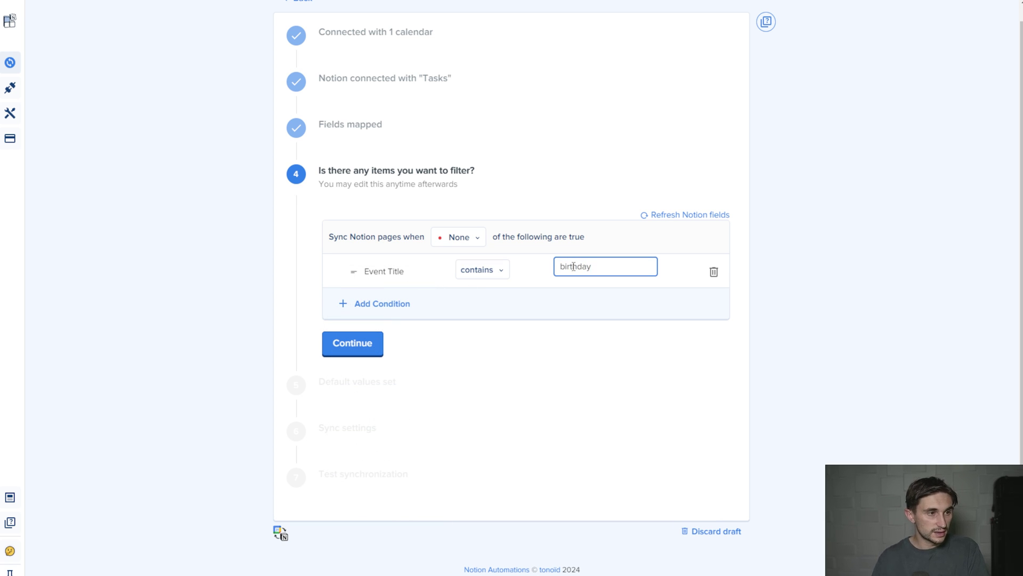
# - Add a second filter condition: Event Title contains 'bday'
pyautogui.click(388, 310)
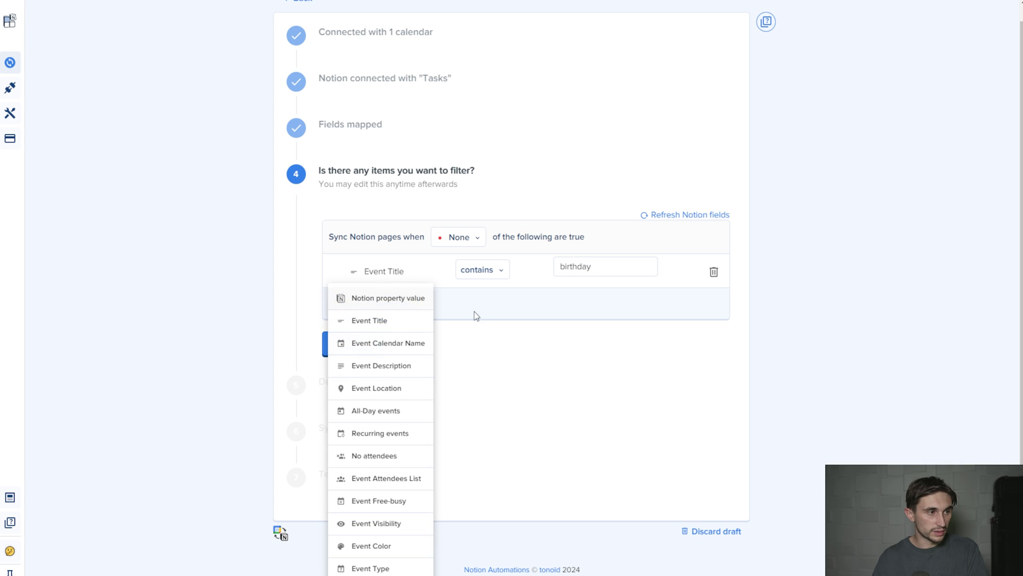
pyautogui.click(395, 320)
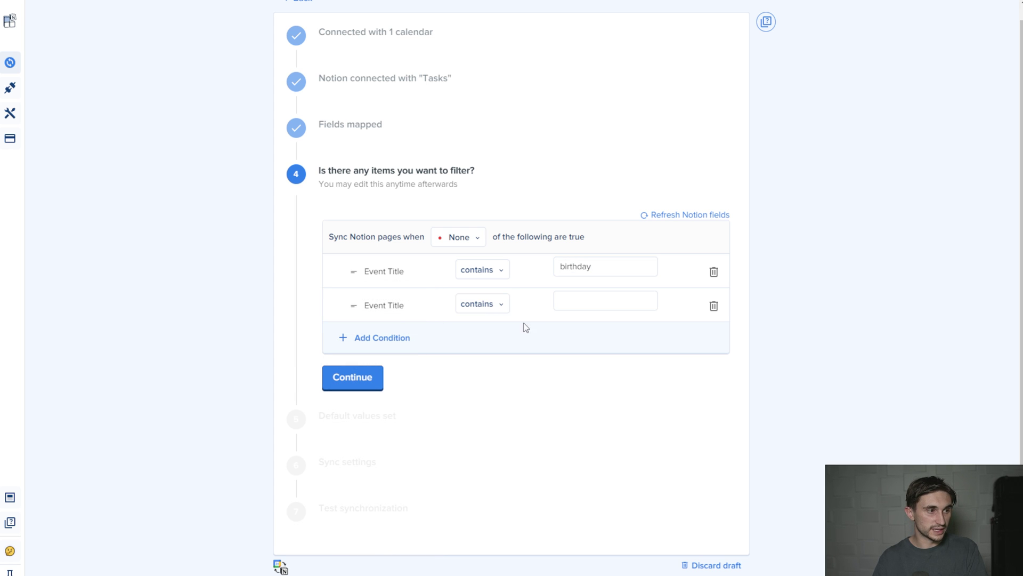
pyautogui.click(598, 301)
pyautogui.write('bday')
pyautogui.click(347, 233)
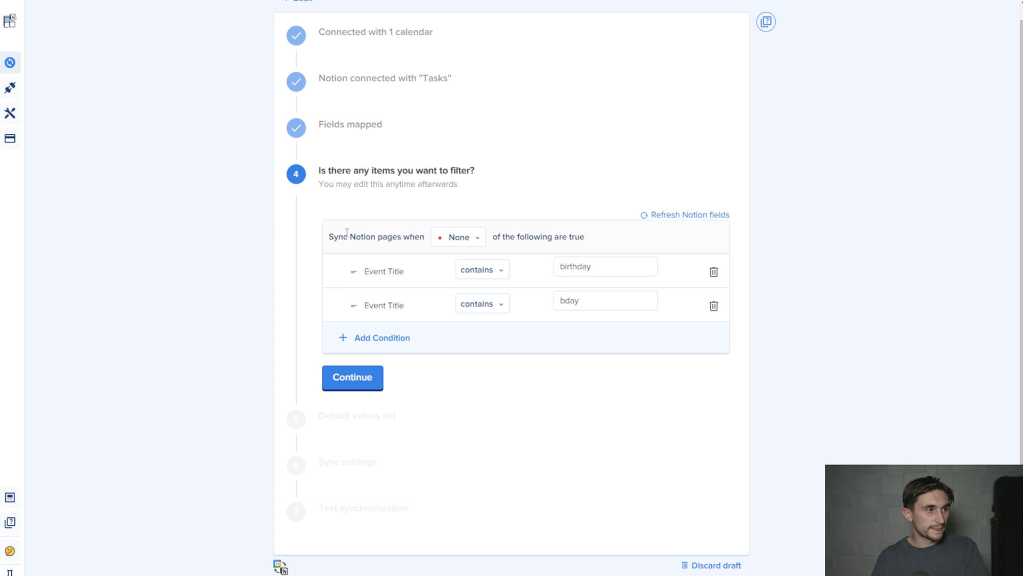
# - Keep None as the condition match mode and save the filters
pyautogui.click(469, 238)
pyautogui.click(461, 299)
pyautogui.moveTo(553, 236); pyautogui.dragTo(612, 240)
pyautogui.click(612, 240)
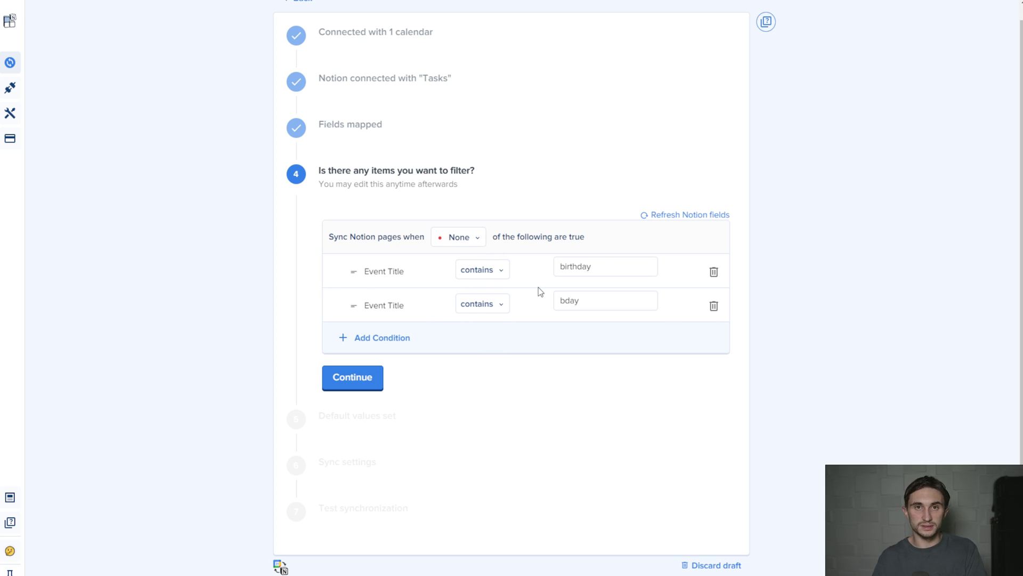
pyautogui.click(367, 384)
# - Add a default value making Focus set to Meeting
pyautogui.moveTo(410, 231); pyautogui.dragTo(533, 237)
pyautogui.click(533, 237)
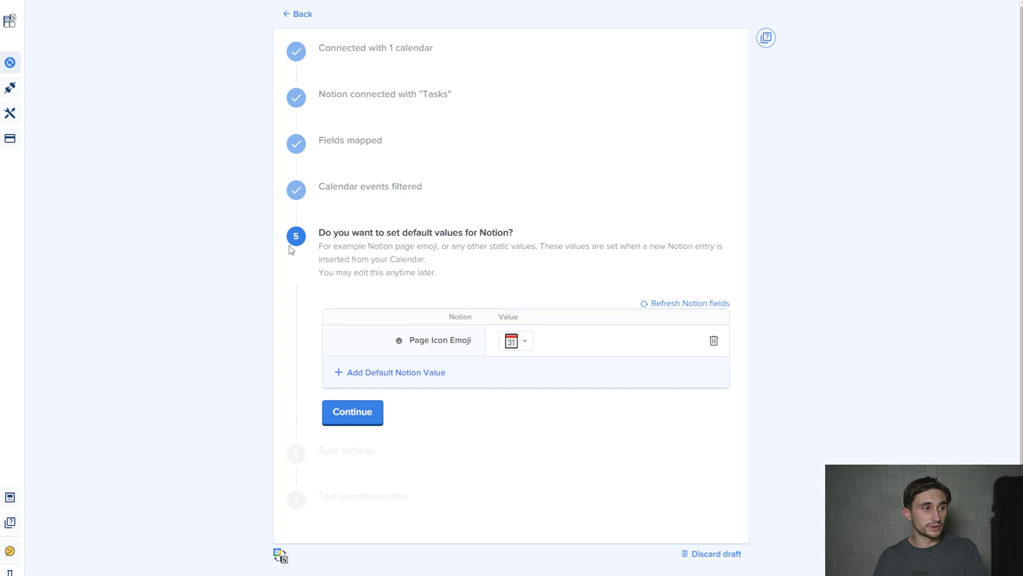
pyautogui.click(380, 379)
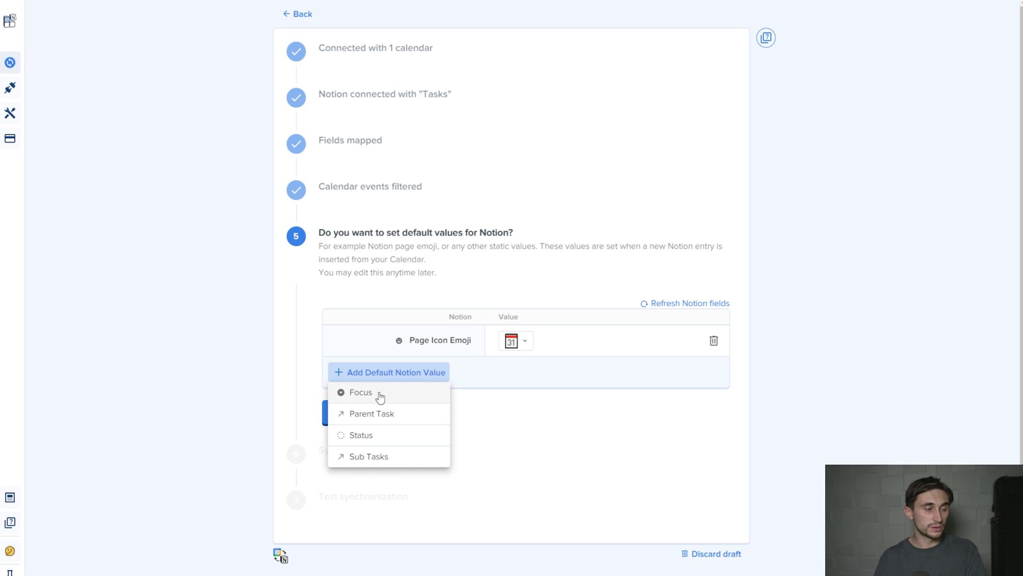
pyautogui.click(380, 394)
pyautogui.click(554, 376)
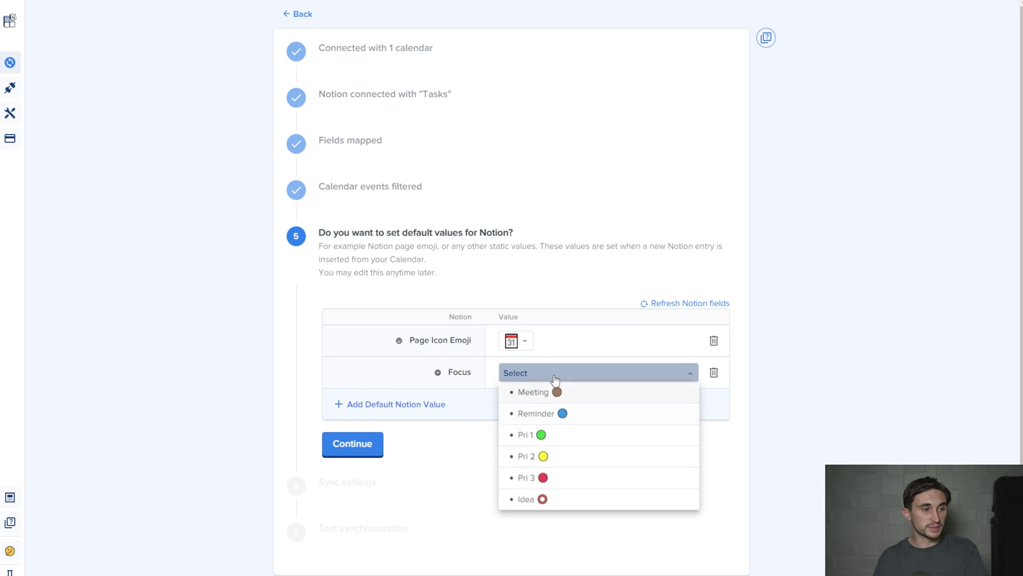
pyautogui.click(555, 393)
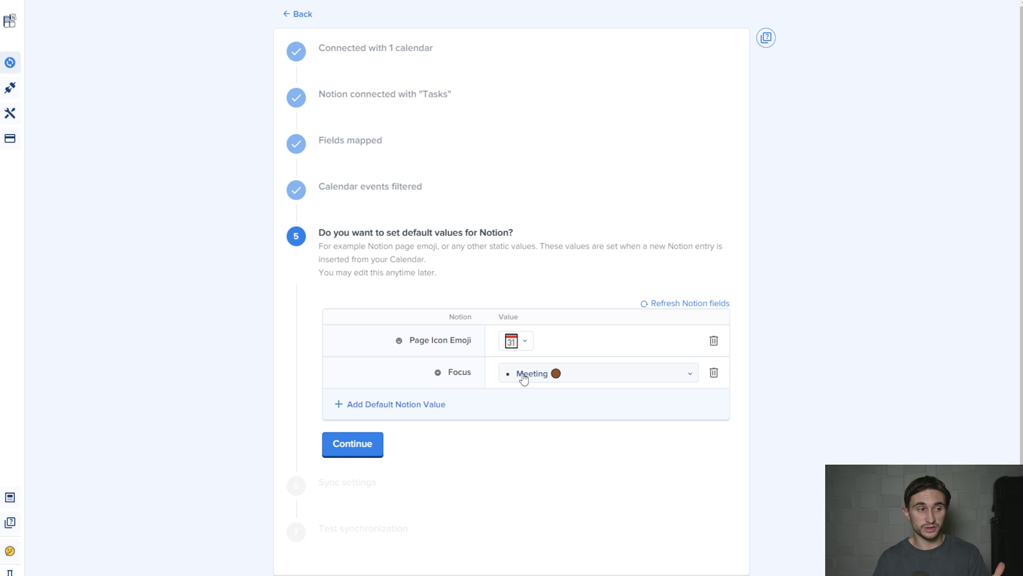
# - Check the page icon emoji choices, leaving the calendar emoji unchanged
pyautogui.moveTo(449, 376); pyautogui.dragTo(473, 379)
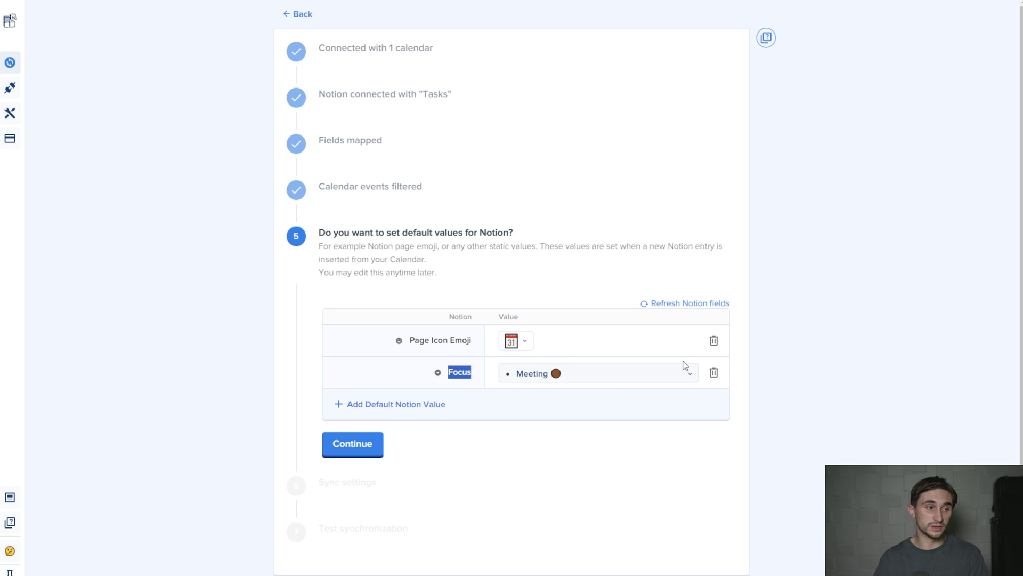
pyautogui.click(746, 368)
pyautogui.click(528, 345)
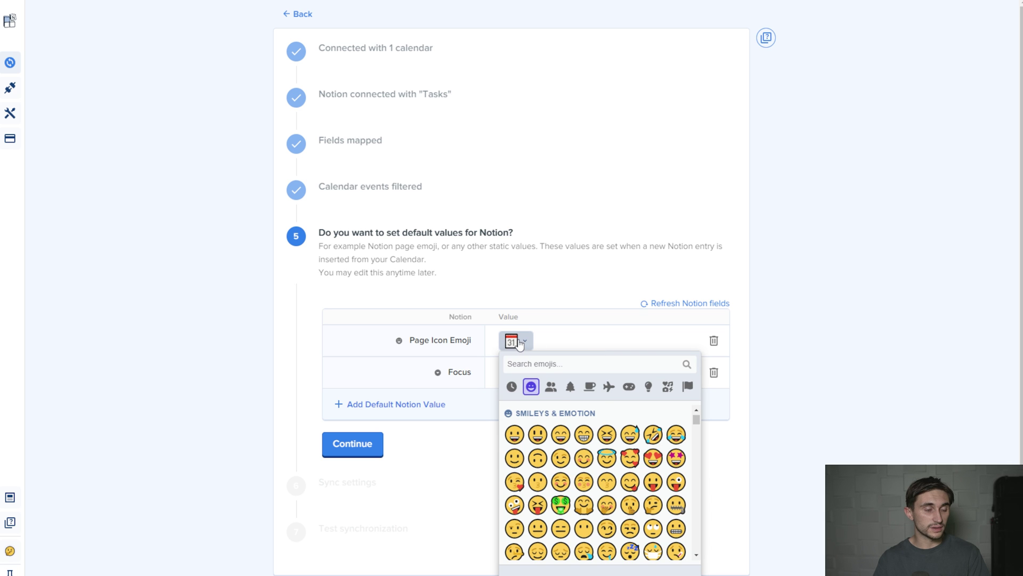
pyautogui.click(578, 345)
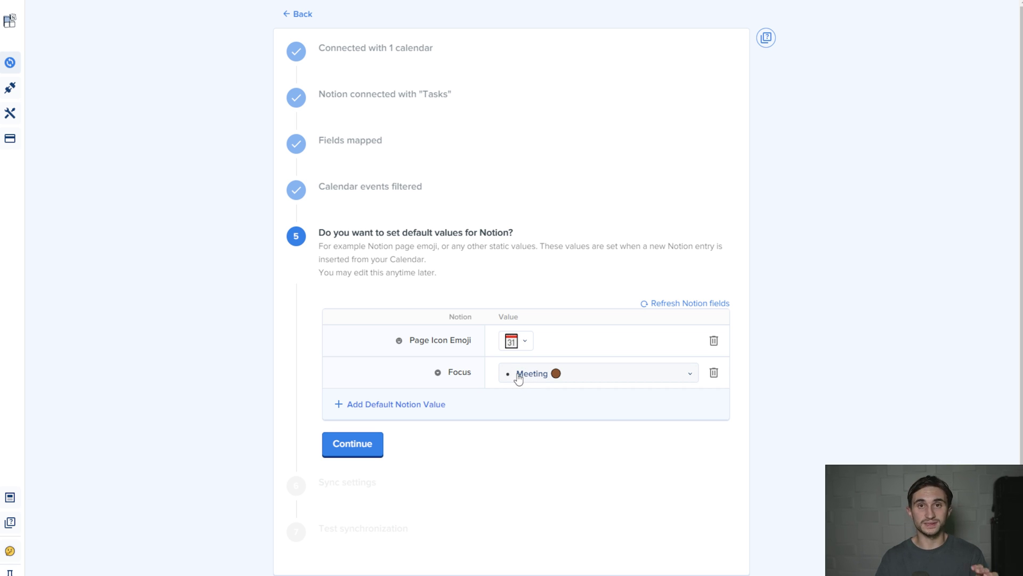
pyautogui.click(376, 450)
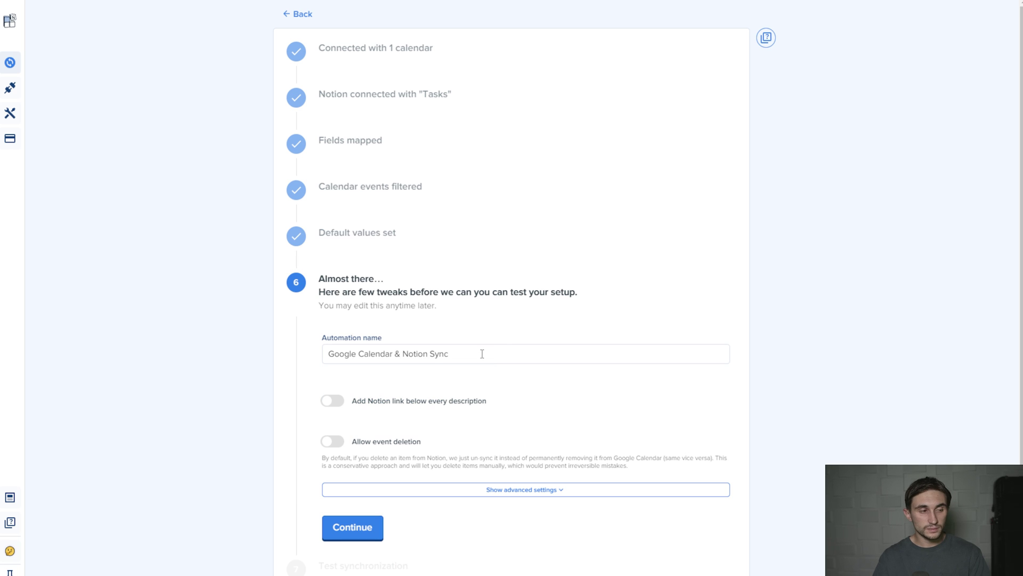
pyautogui.moveTo(498, 351); pyautogui.dragTo(317, 352)
pyautogui.write('Productive Brain')
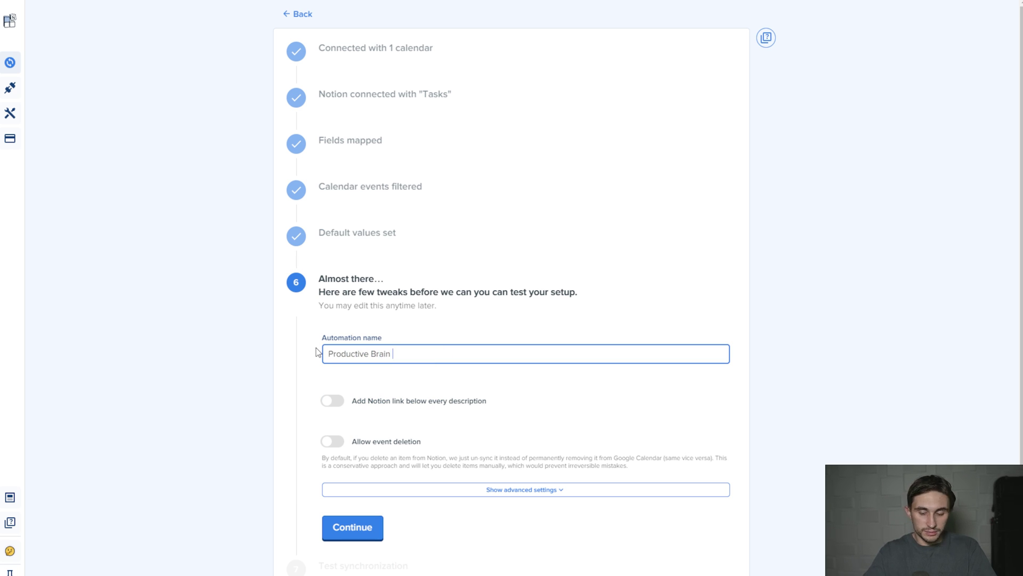
pyautogui.write(' + Google Calendar')
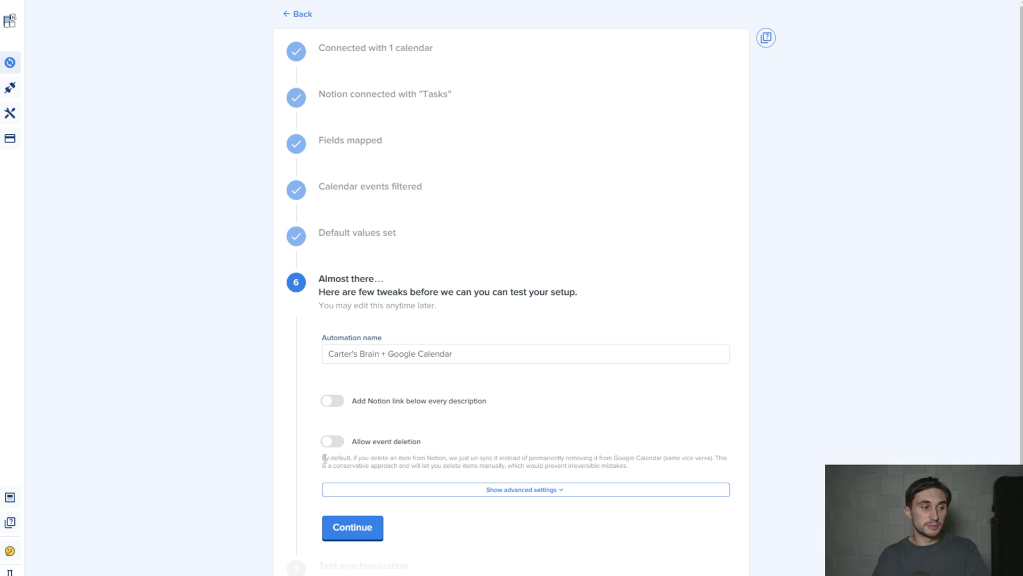
pyautogui.moveTo(324, 459); pyautogui.dragTo(717, 459)
pyautogui.click(726, 458)
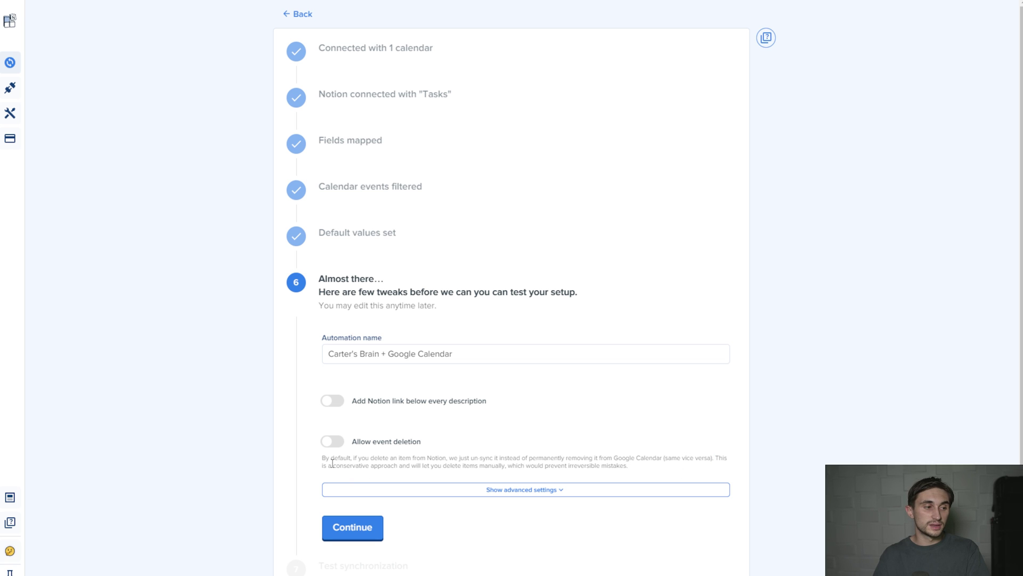
pyautogui.moveTo(332, 464); pyautogui.dragTo(623, 470)
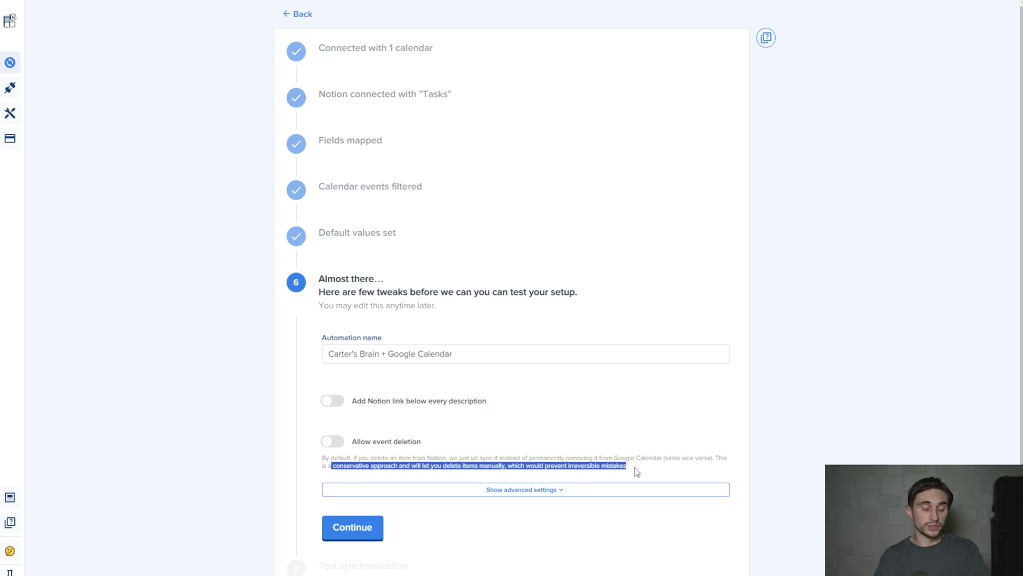
pyautogui.click(638, 471)
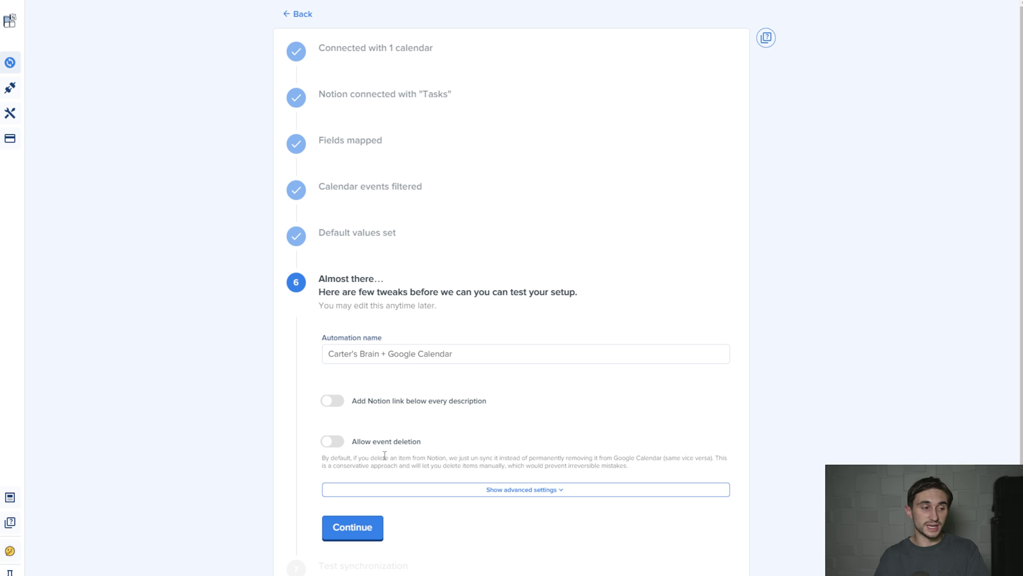
# - Reveal the advanced settings and limit syncing to 2 days behind, confirming the change
pyautogui.click(575, 490)
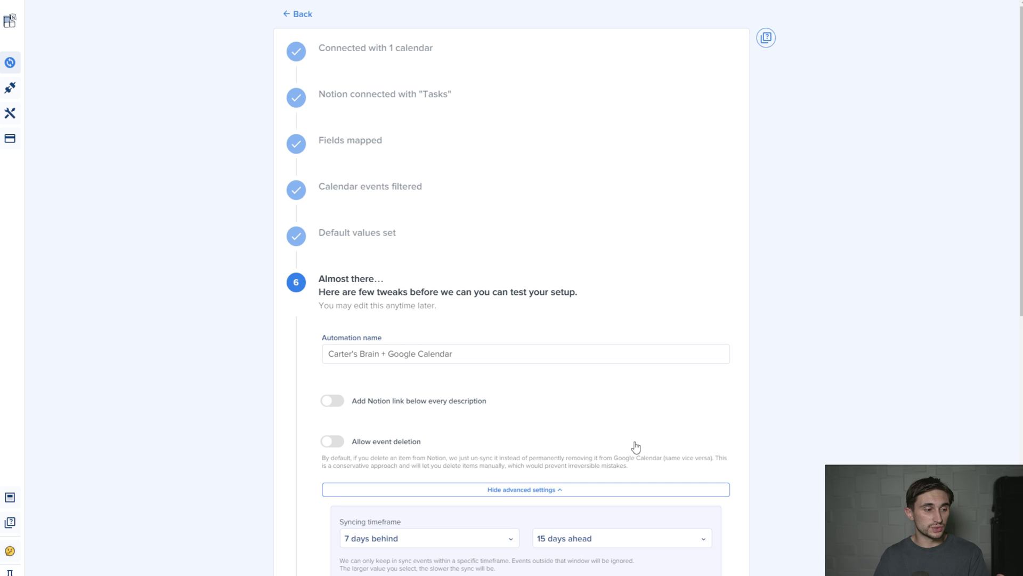
pyautogui.scroll(-4, 637, 446)
pyautogui.scroll(-2, 602, 375)
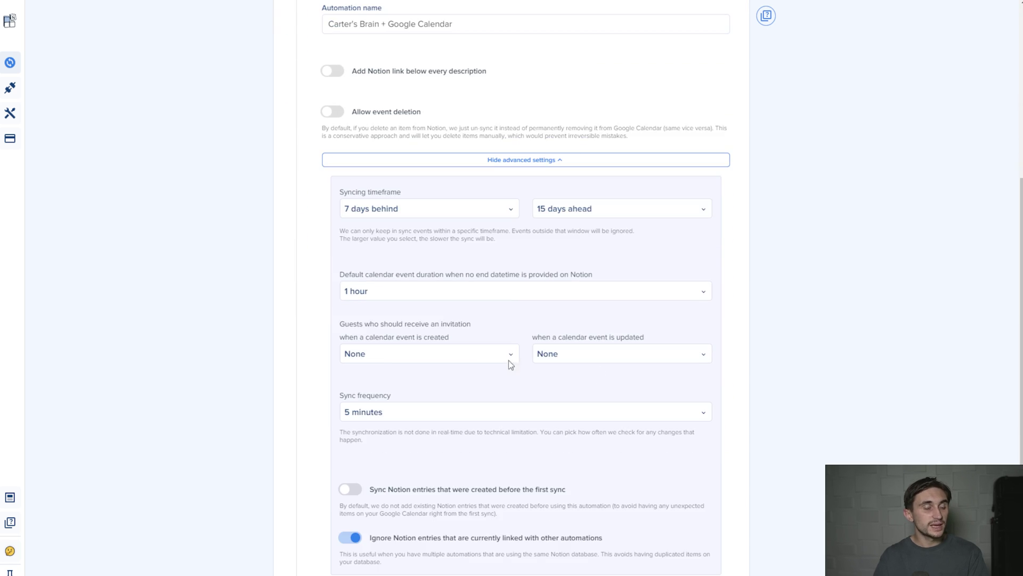
pyautogui.click(552, 162)
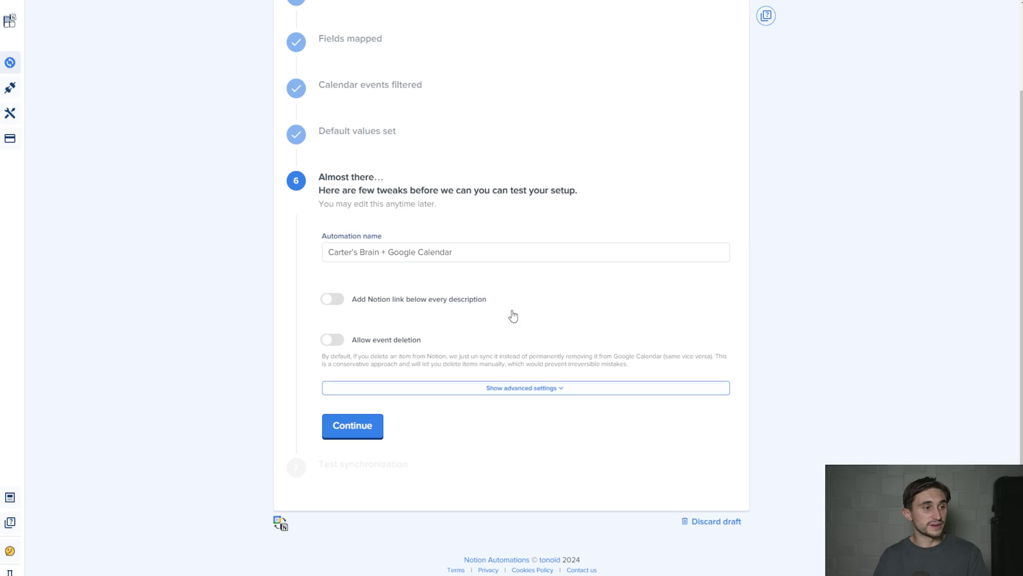
pyautogui.click(514, 389)
pyautogui.scroll(-2, 601, 343)
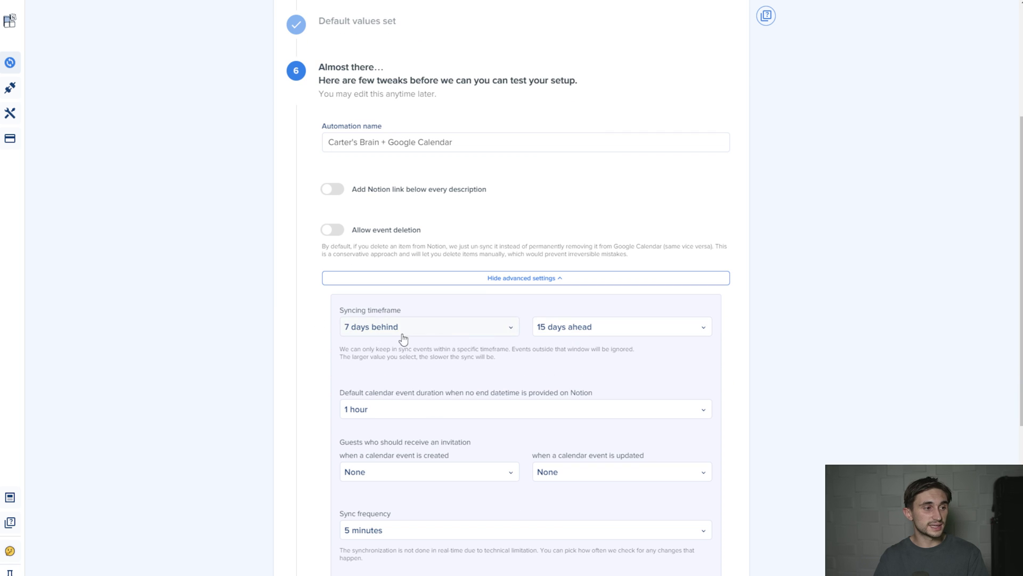
pyautogui.click(488, 327)
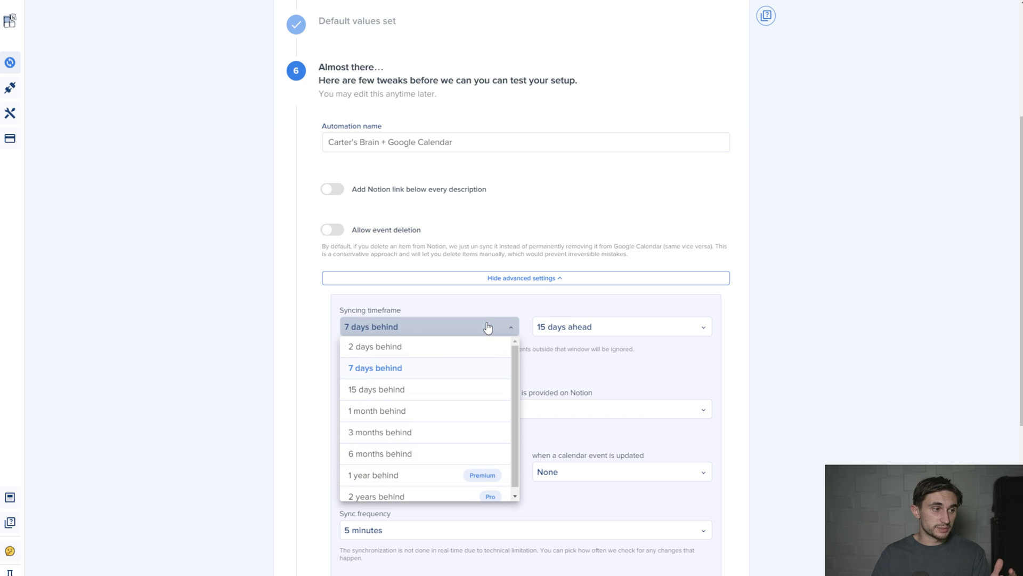
pyautogui.click(456, 345)
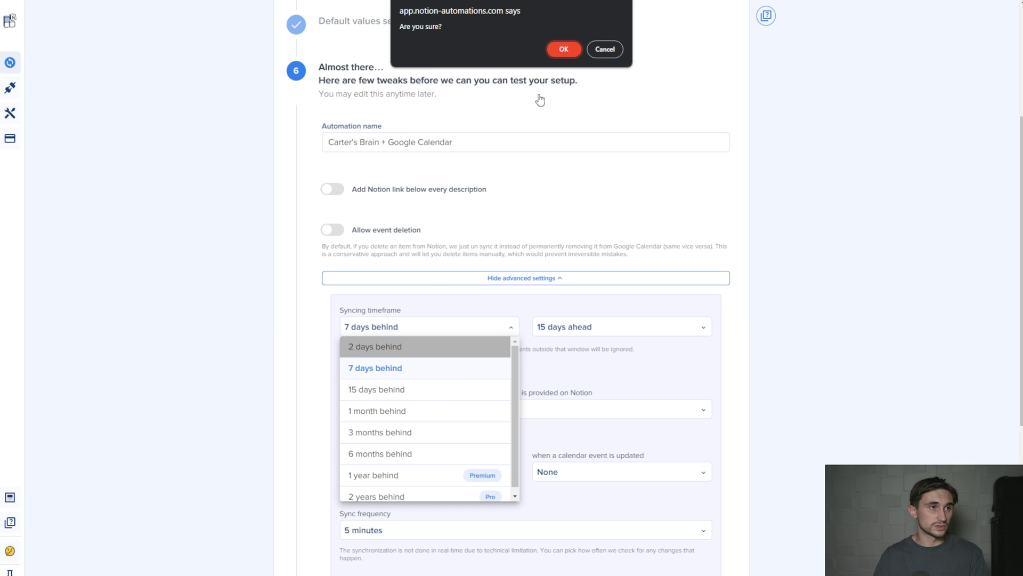
pyautogui.click(566, 50)
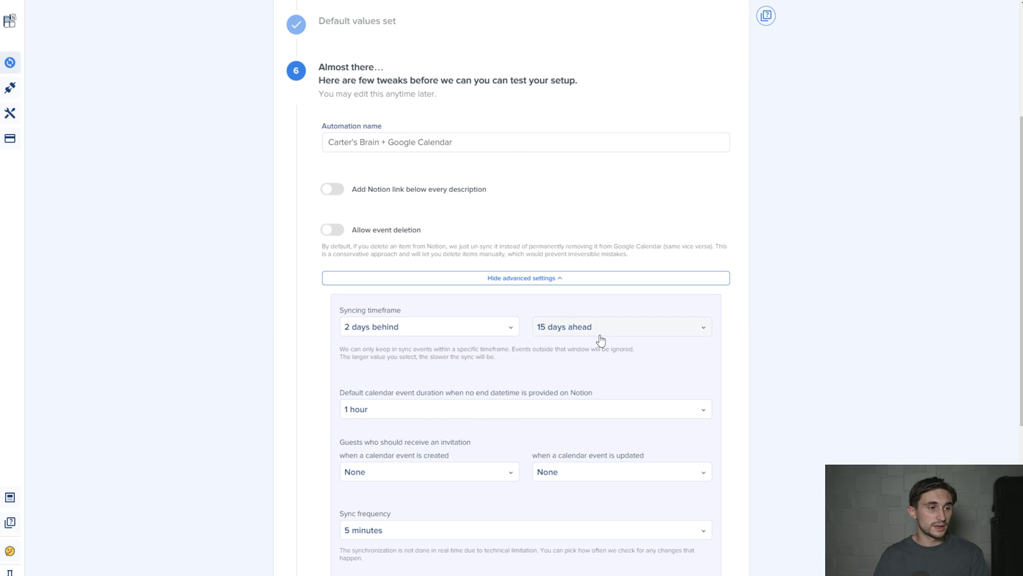
# - Sync events up to 1 month ahead and keep the 1-hour default duration
pyautogui.click(661, 330)
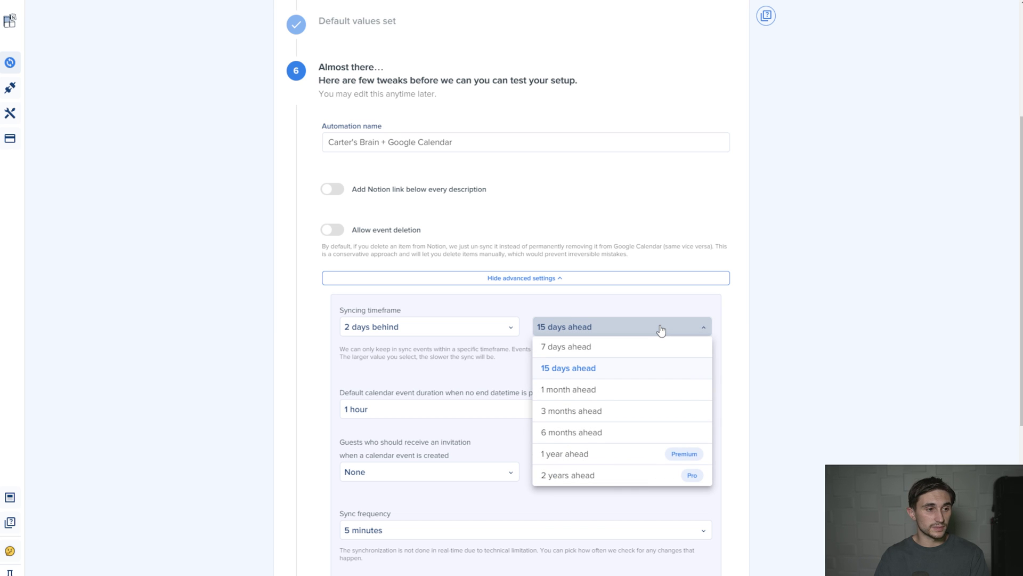
pyautogui.click(620, 388)
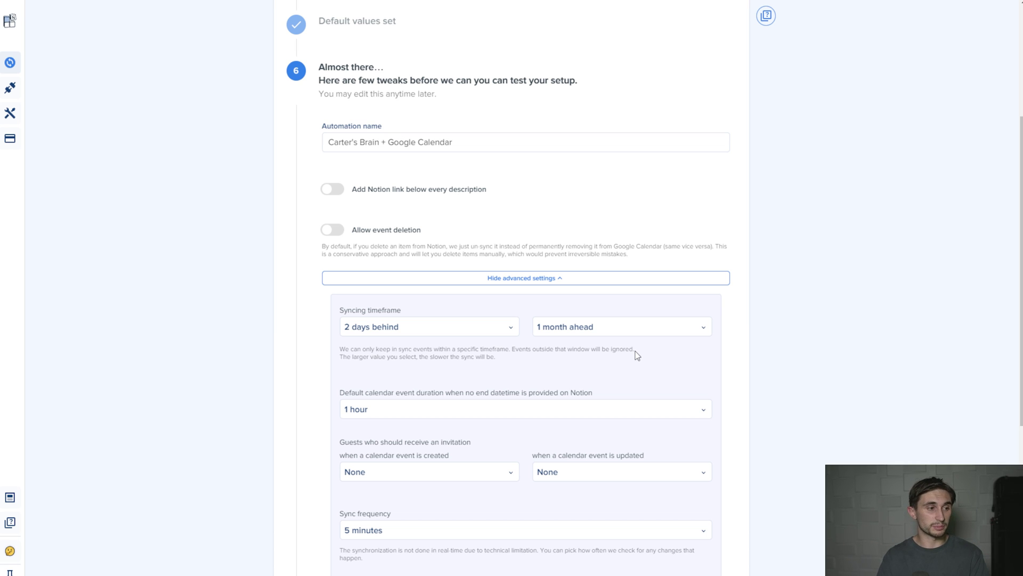
pyautogui.moveTo(356, 393); pyautogui.dragTo(595, 398)
pyautogui.click(616, 388)
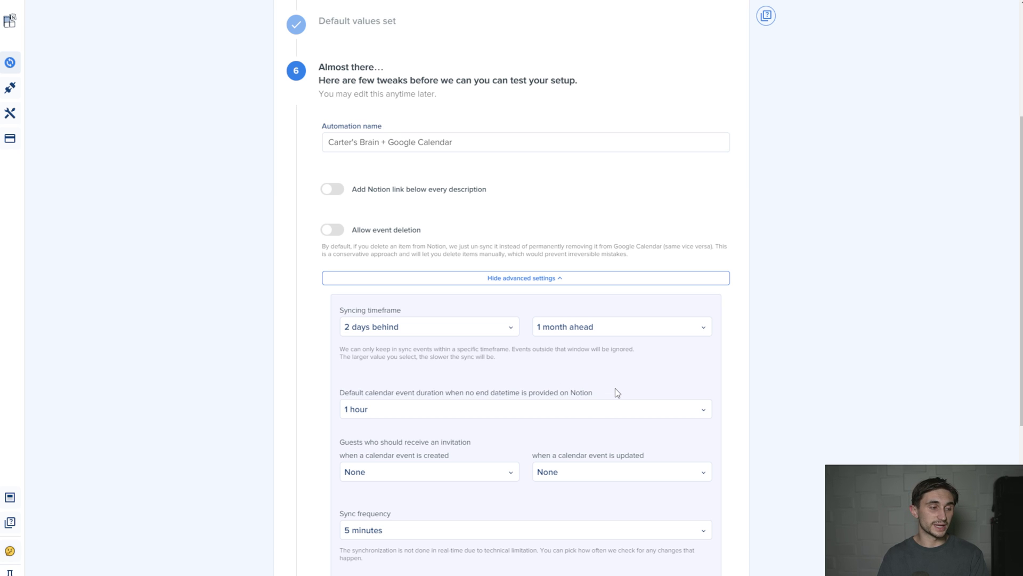
pyautogui.scroll(-1, 615, 389)
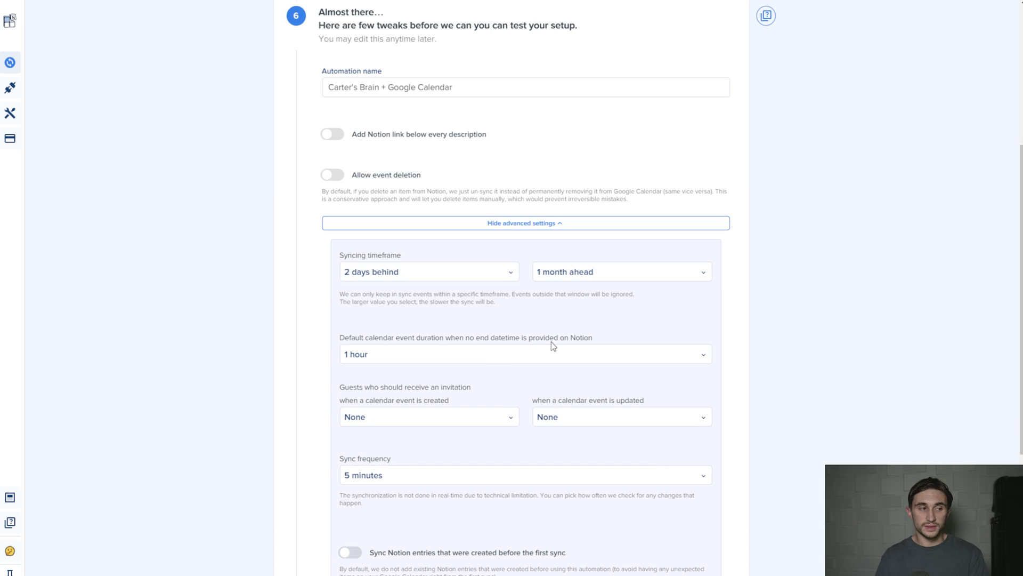
pyautogui.click(474, 354)
pyautogui.scroll(-2, 385, 501)
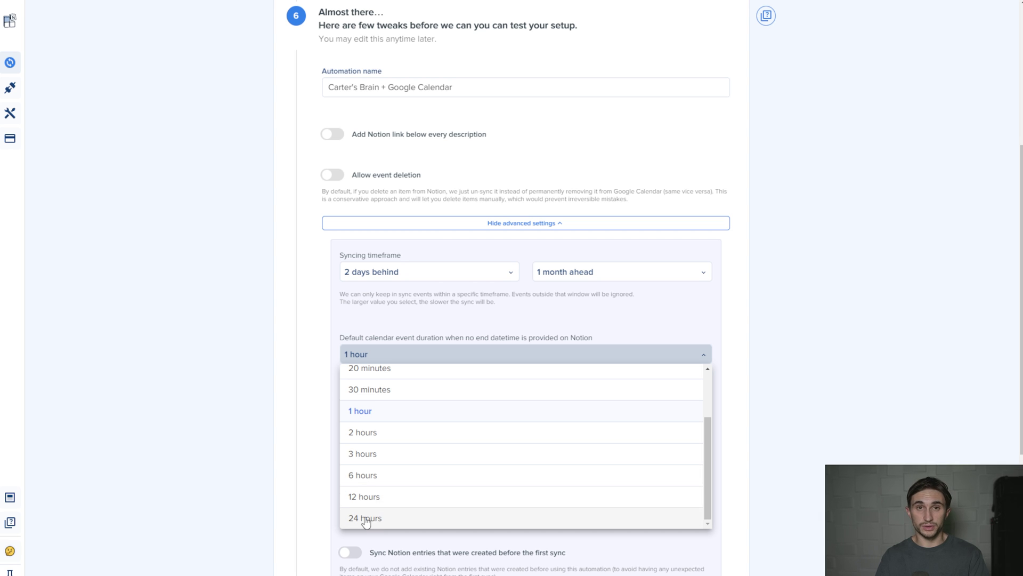
pyautogui.click(320, 335)
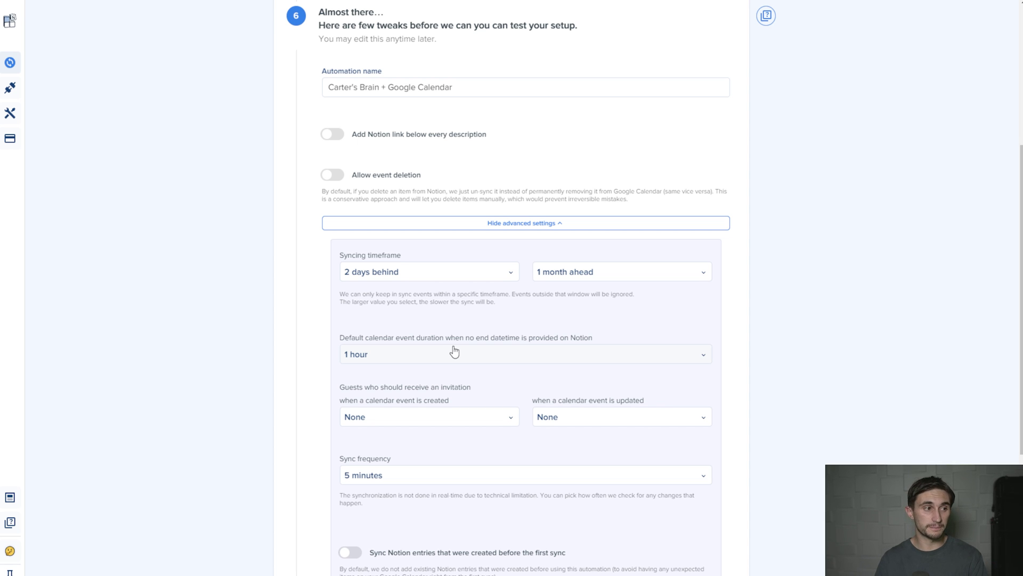
pyautogui.scroll(-3, 454, 351)
# - Keep sync frequency at 5 minutes and enable syncing Notion entries created before the first sync
pyautogui.click(420, 315)
pyautogui.scroll(1, 522, 460)
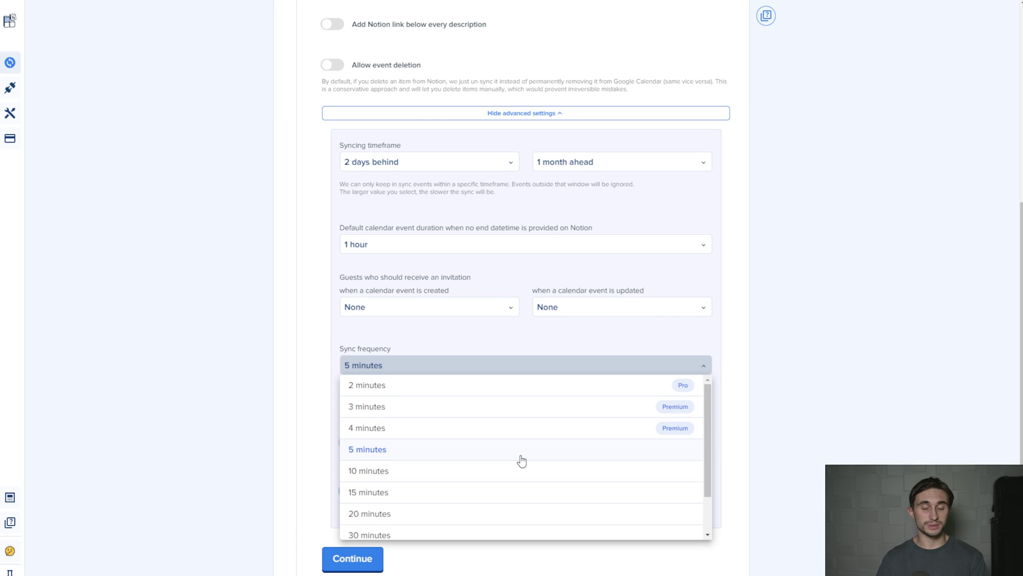
pyautogui.click(521, 458)
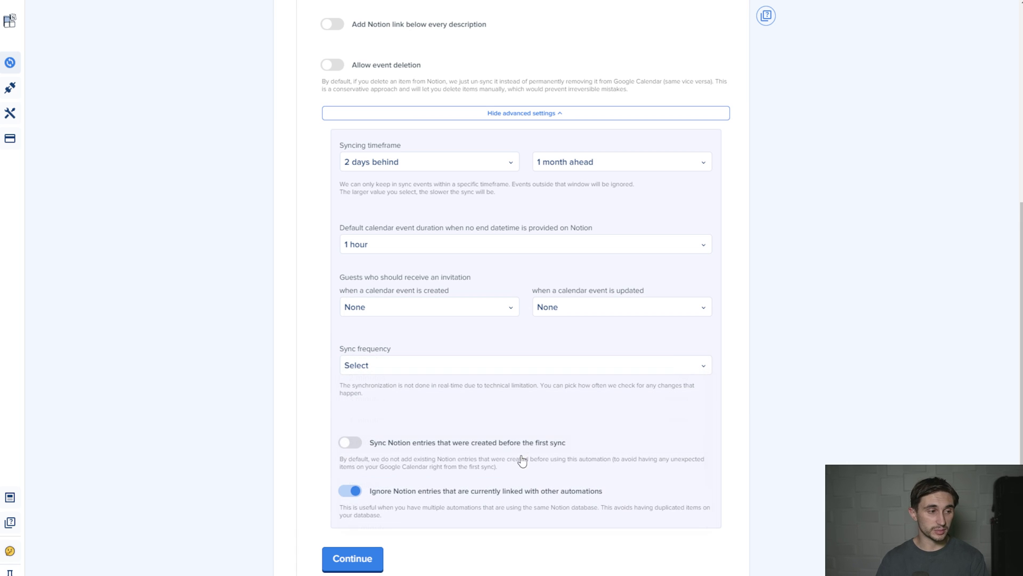
pyautogui.click(498, 372)
pyautogui.click(440, 449)
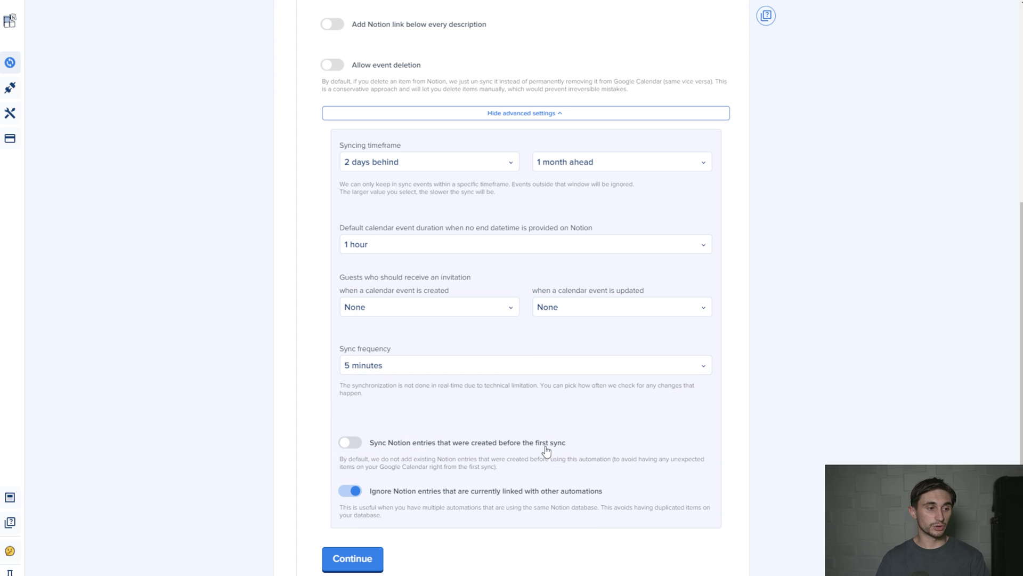
pyautogui.click(352, 444)
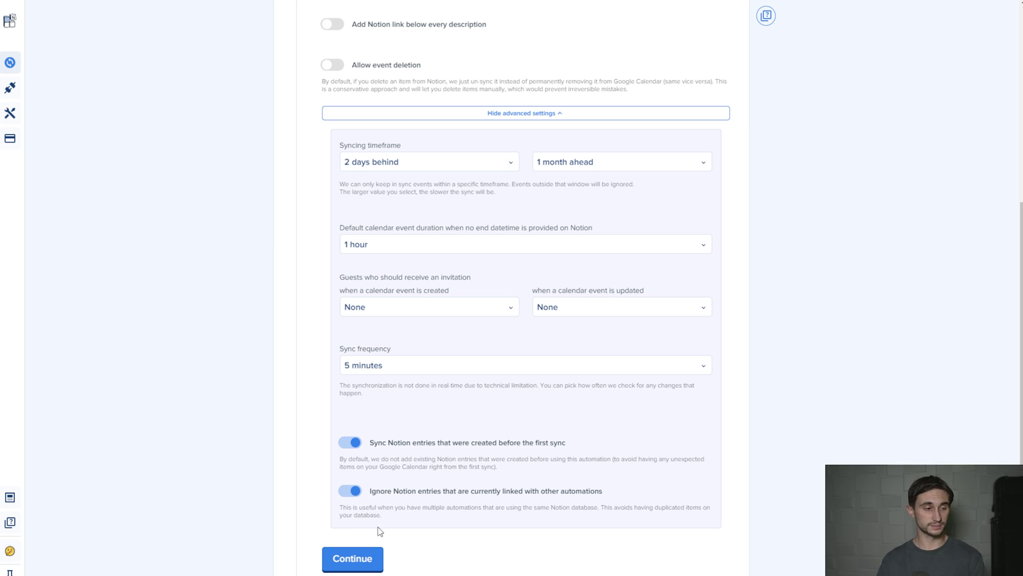
# - Run a test synchronization and start the live two-way sync, showing 22 items in sync
pyautogui.click(359, 556)
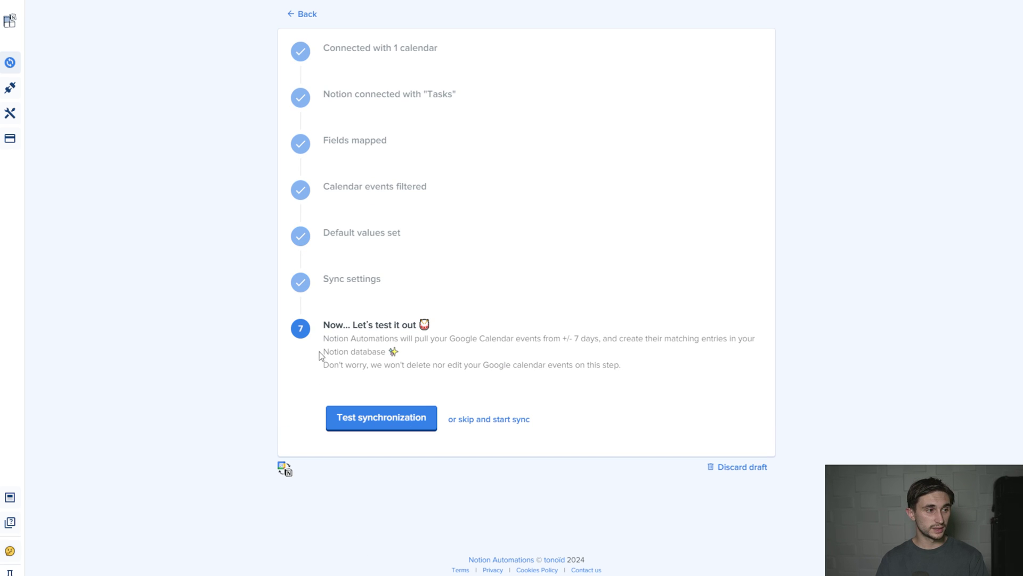
pyautogui.moveTo(323, 325); pyautogui.dragTo(433, 323)
pyautogui.click(434, 323)
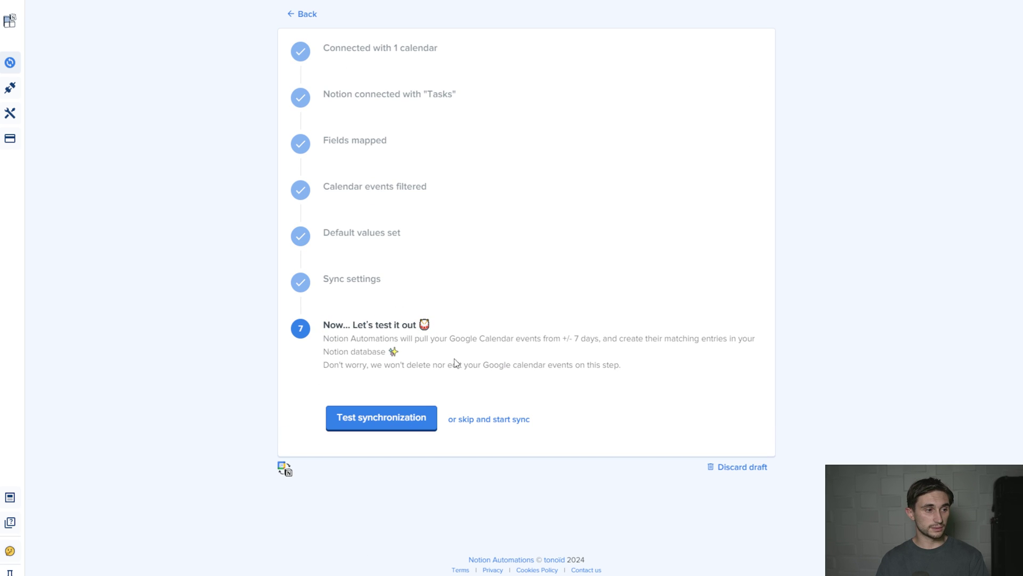
pyautogui.click(406, 425)
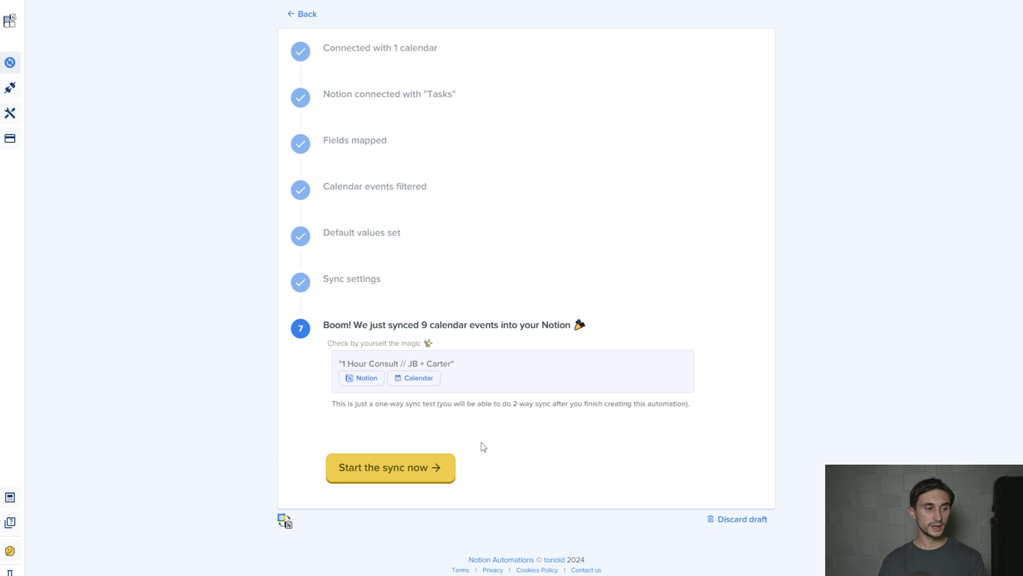
pyautogui.click(438, 466)
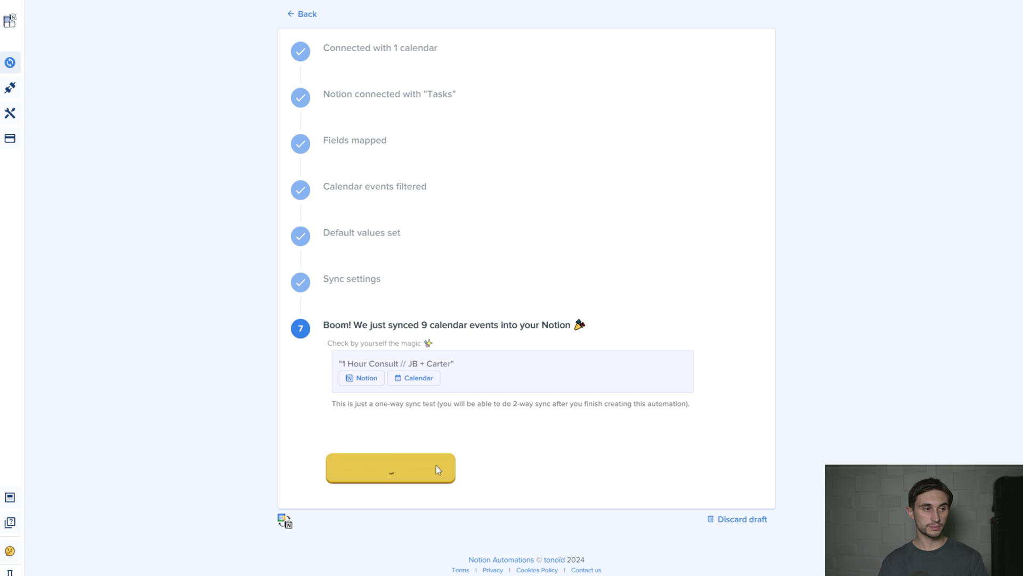
pyautogui.moveTo(299, 89); pyautogui.dragTo(383, 91)
# - Scroll the Plan page down to the January 2024 month calendar with synced Meeting events
pyautogui.click(382, 87)
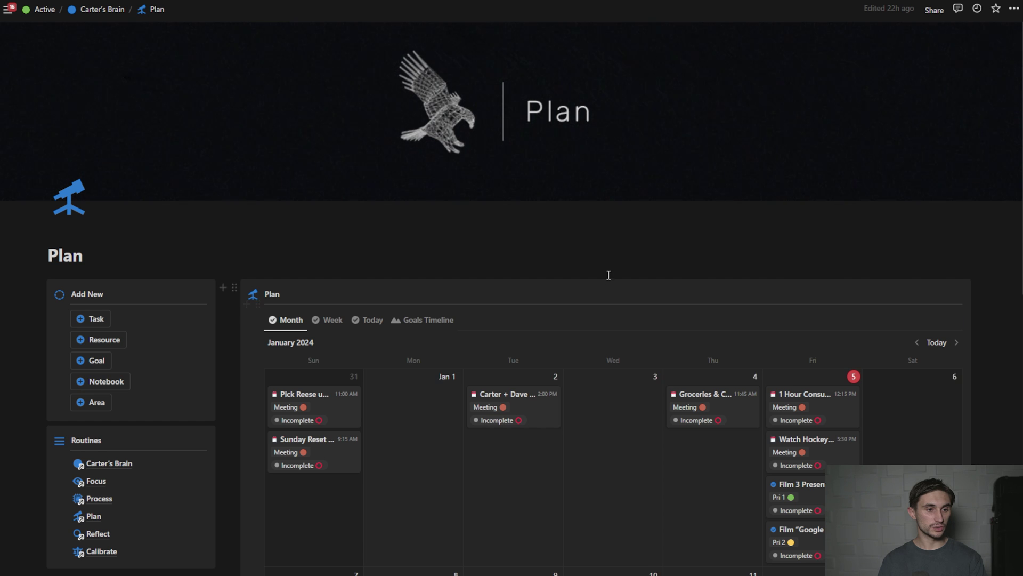
pyautogui.scroll(-2, 607, 271)
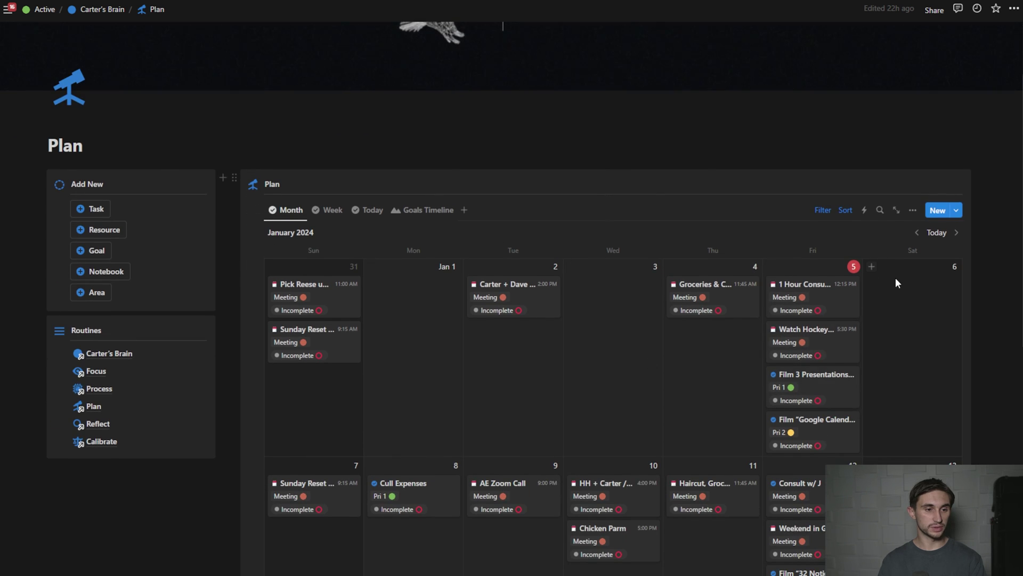